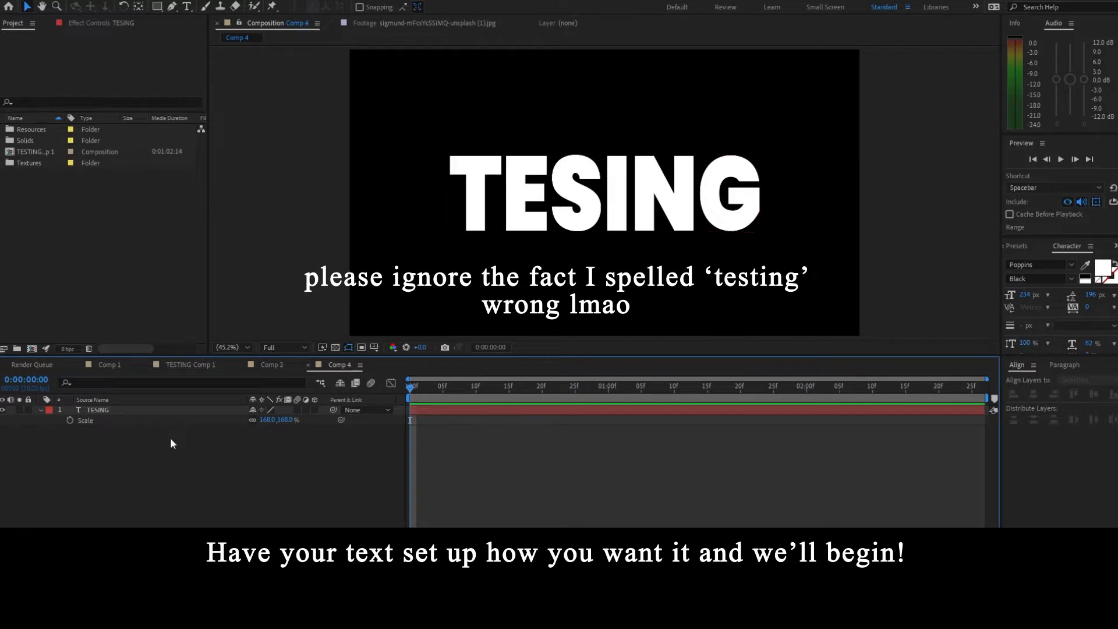
Pre-compose the TESING text layer as TESING Comp 1, moving all attributes into the new composition.
click(150, 409)
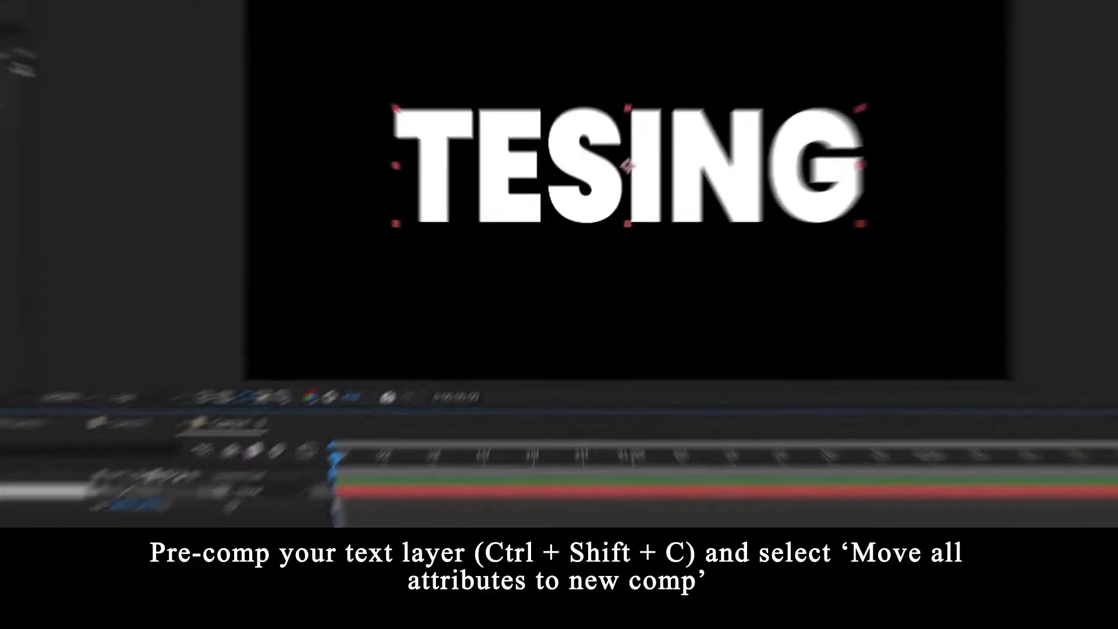
key(ctrl+shift+c)
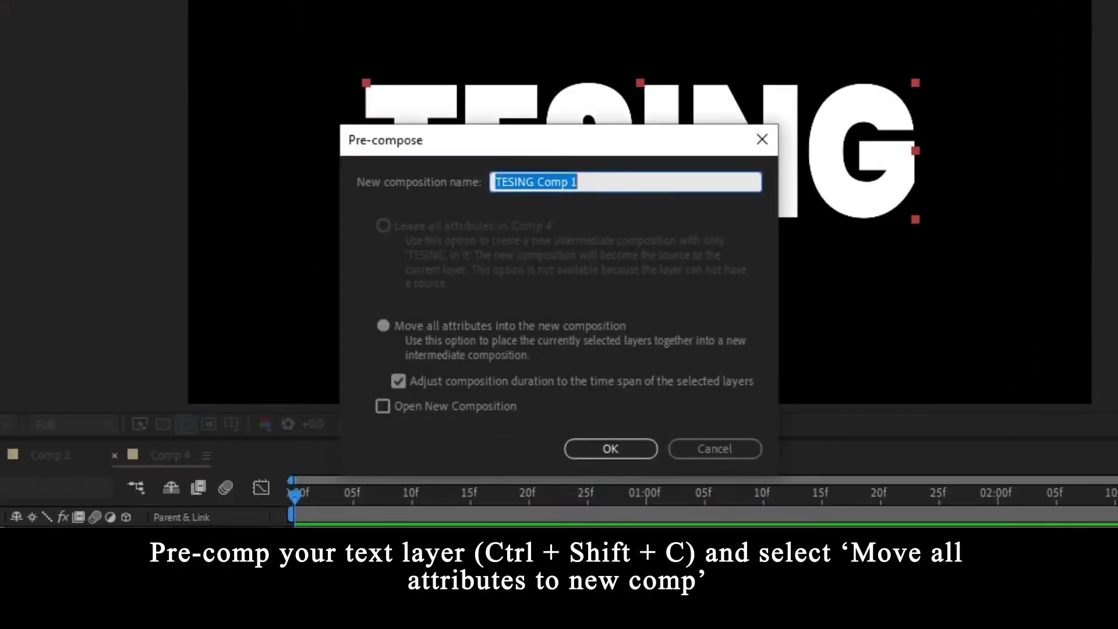
click(521, 182)
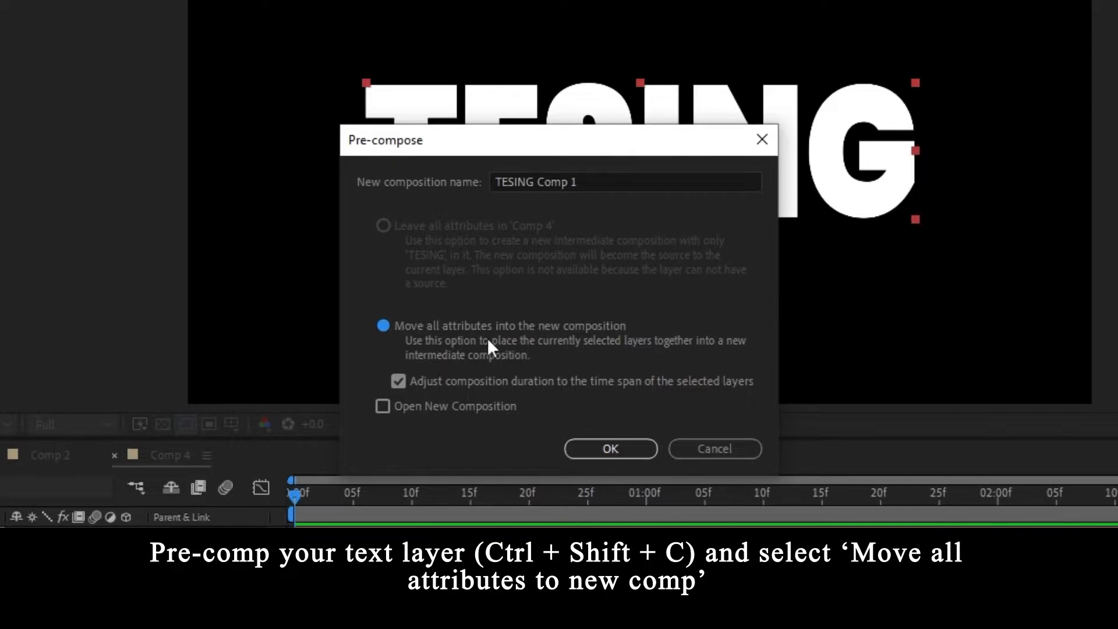
click(594, 448)
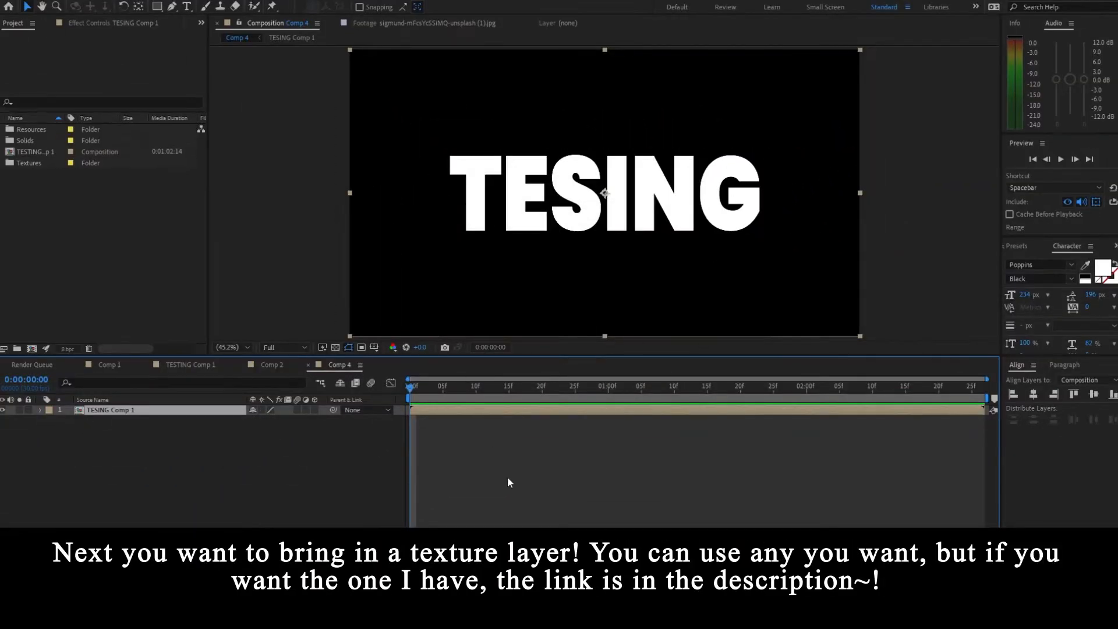
Add the sigmund plastic texture image from the Textures folder to Comp 4.
click(476, 423)
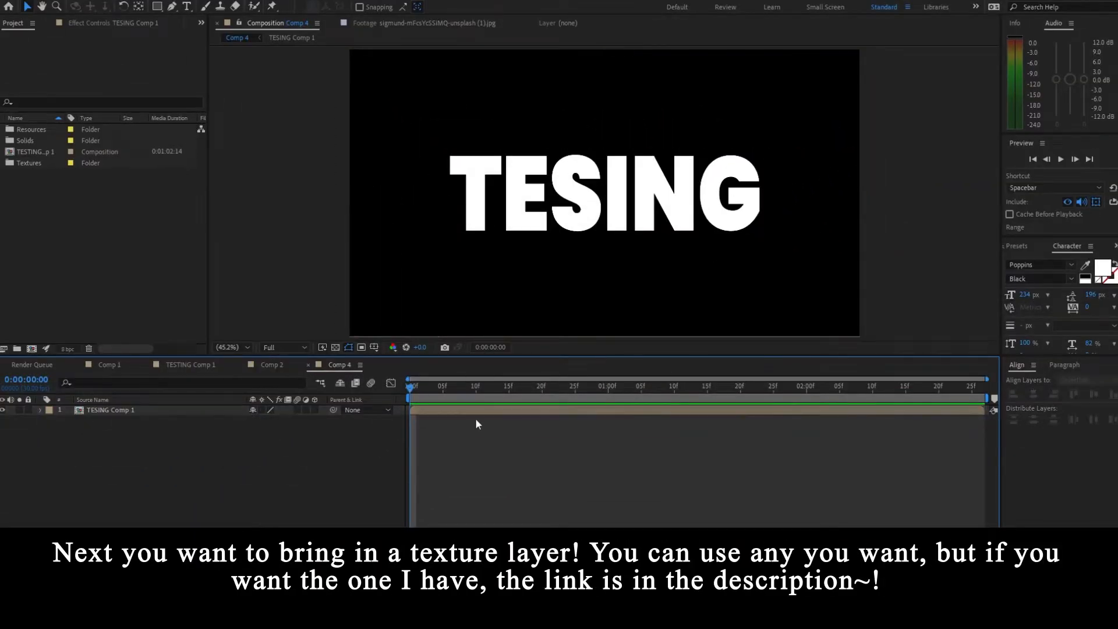
click(7, 164)
click(29, 175)
click(40, 186)
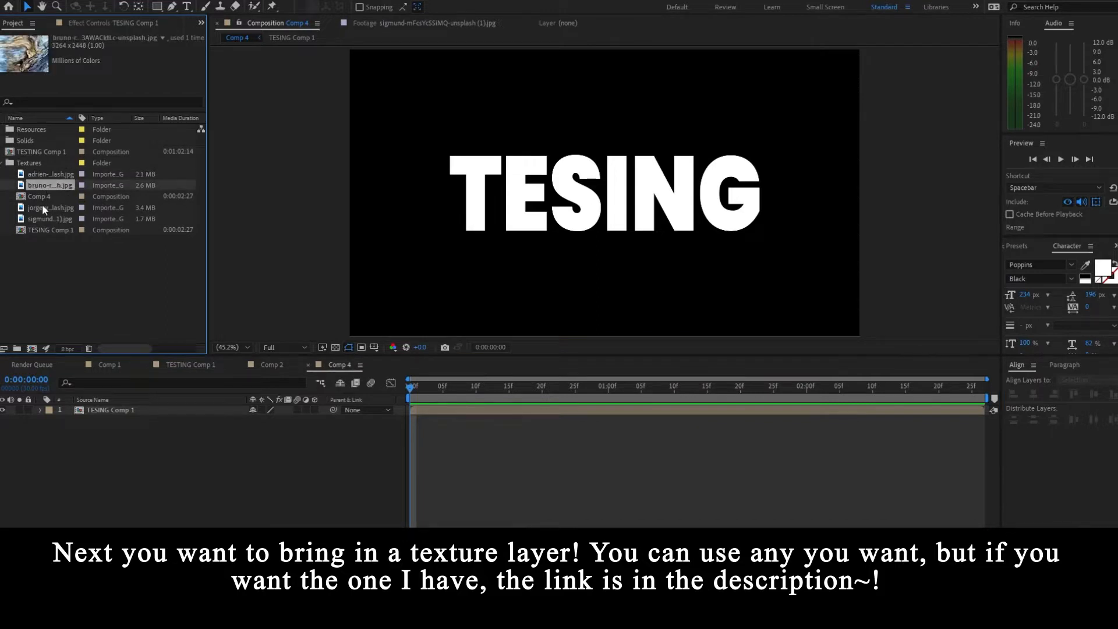
click(42, 208)
drag(44, 219, 125, 410)
scroll(514, 233, down, 6)
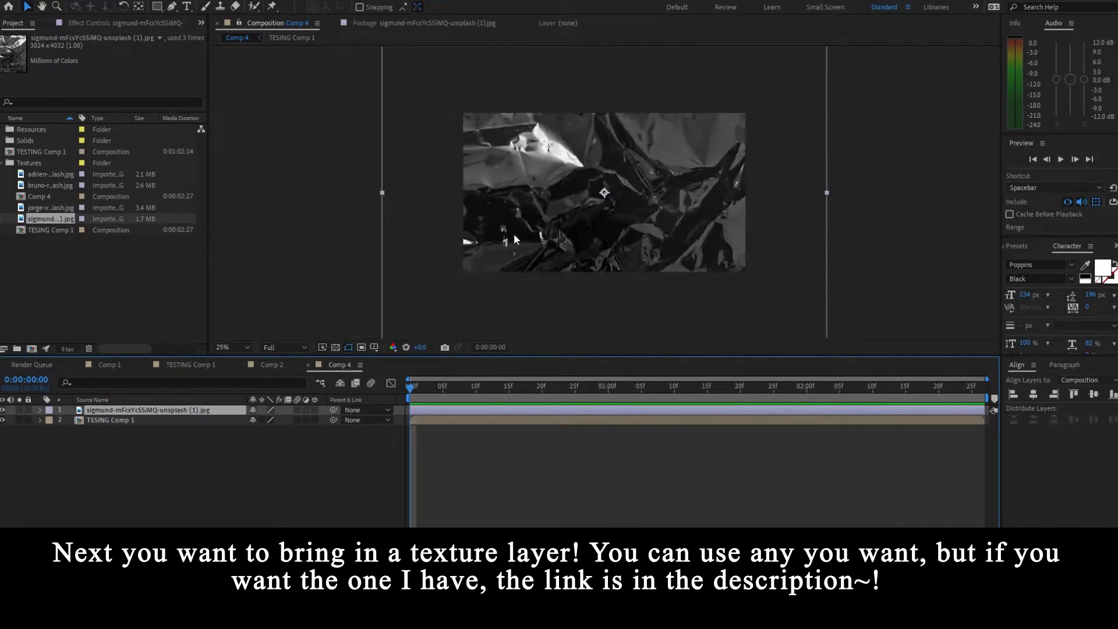
scroll(581, 240, up, 2)
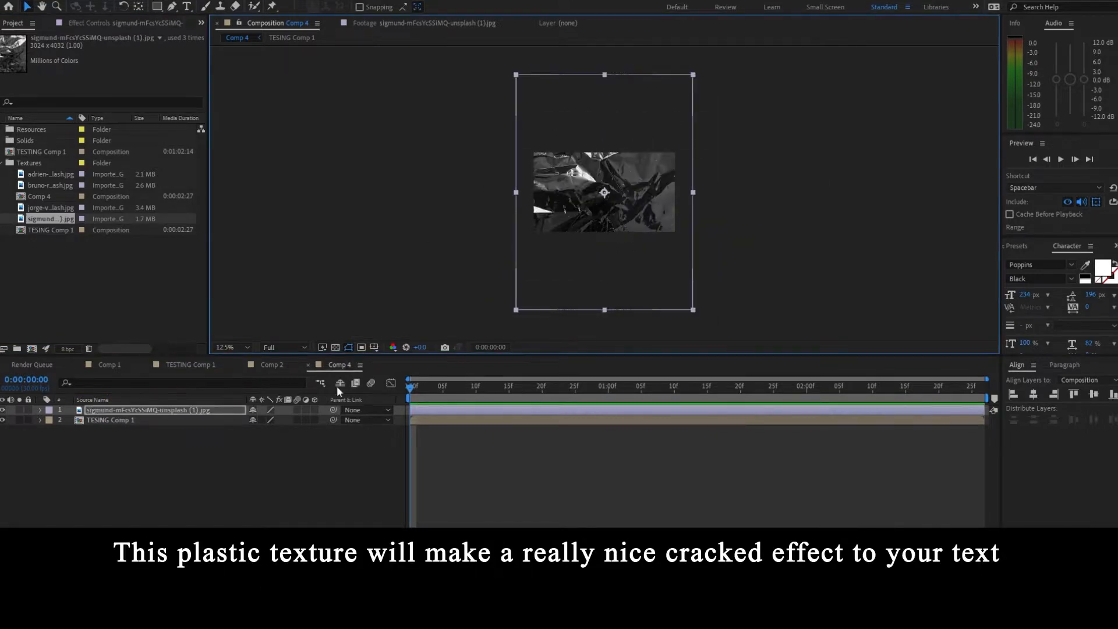
Move the texture layer below TESING Comp 1 and turn off its visibility.
drag(116, 409, 53, 426)
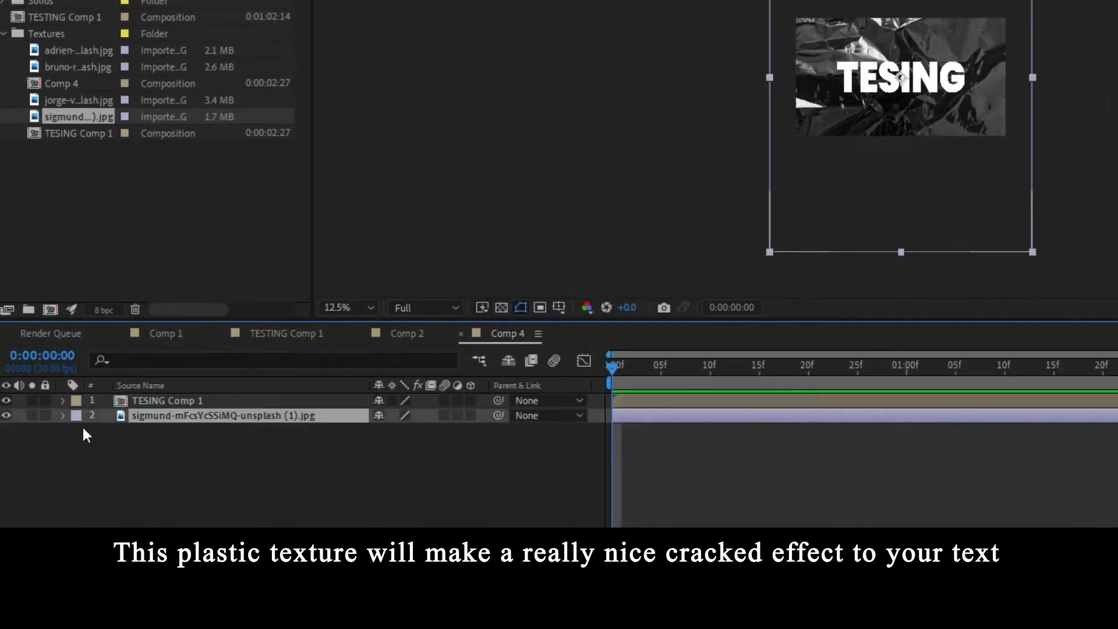
click(6, 415)
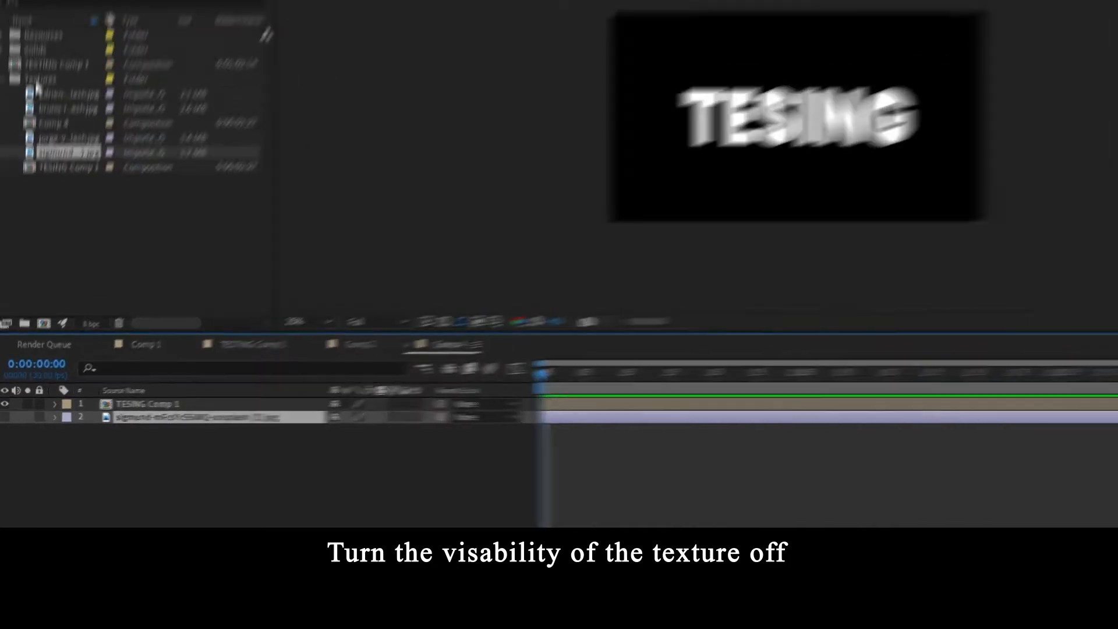
click(4, 79)
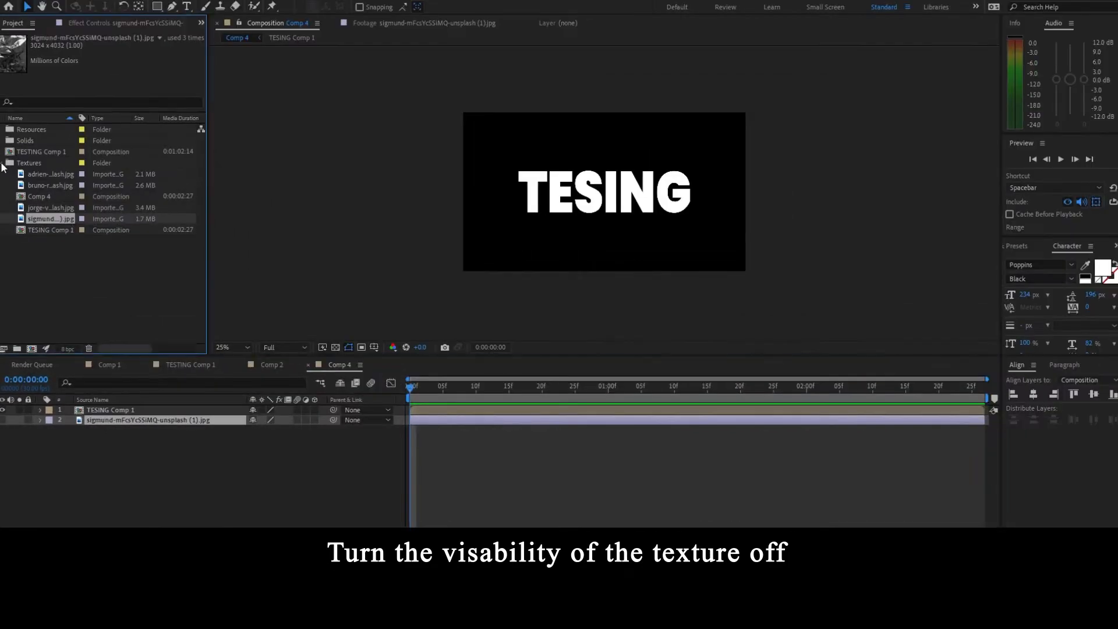
Apply the Distort Displacement Map effect to TESING Comp 1 and set its displacement map layer to the sigmund texture.
click(872, 404)
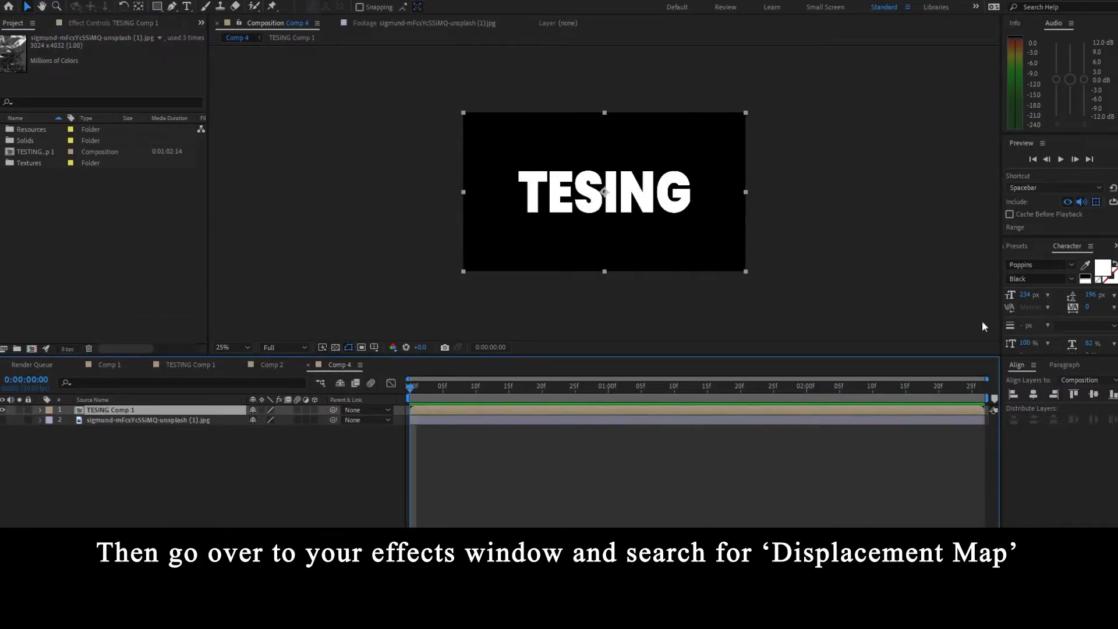
click(1016, 246)
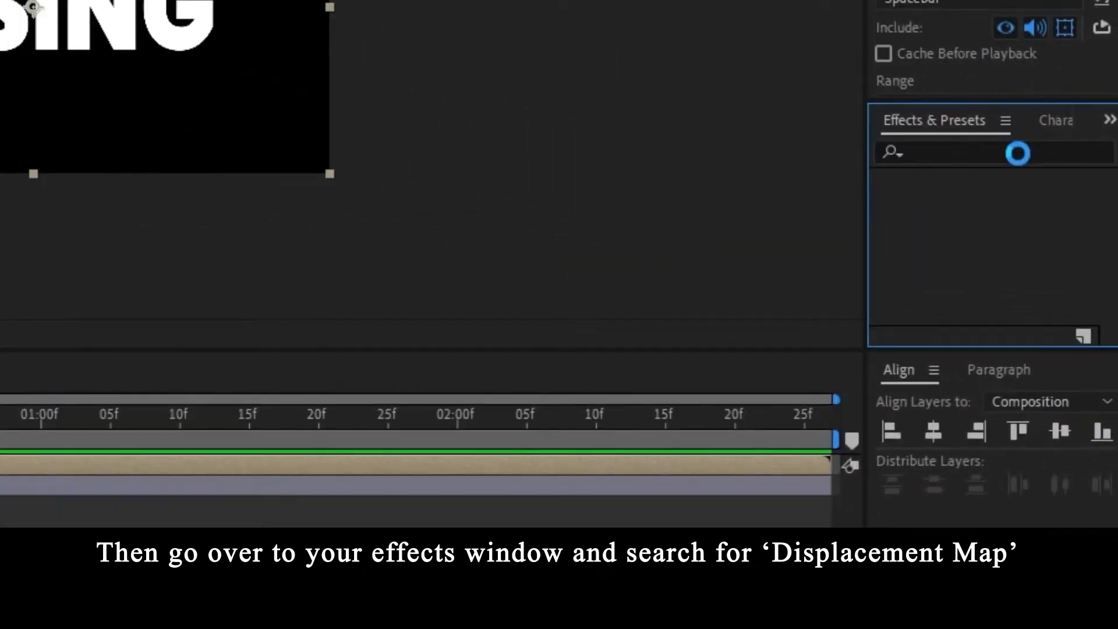
click(1008, 149)
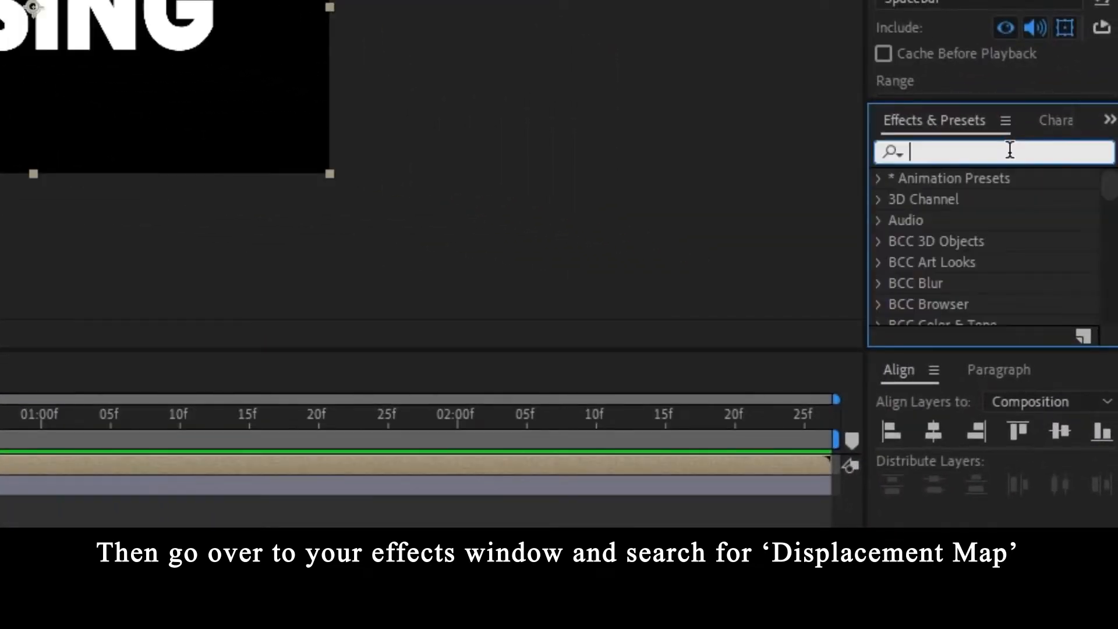
text(displacement ma)
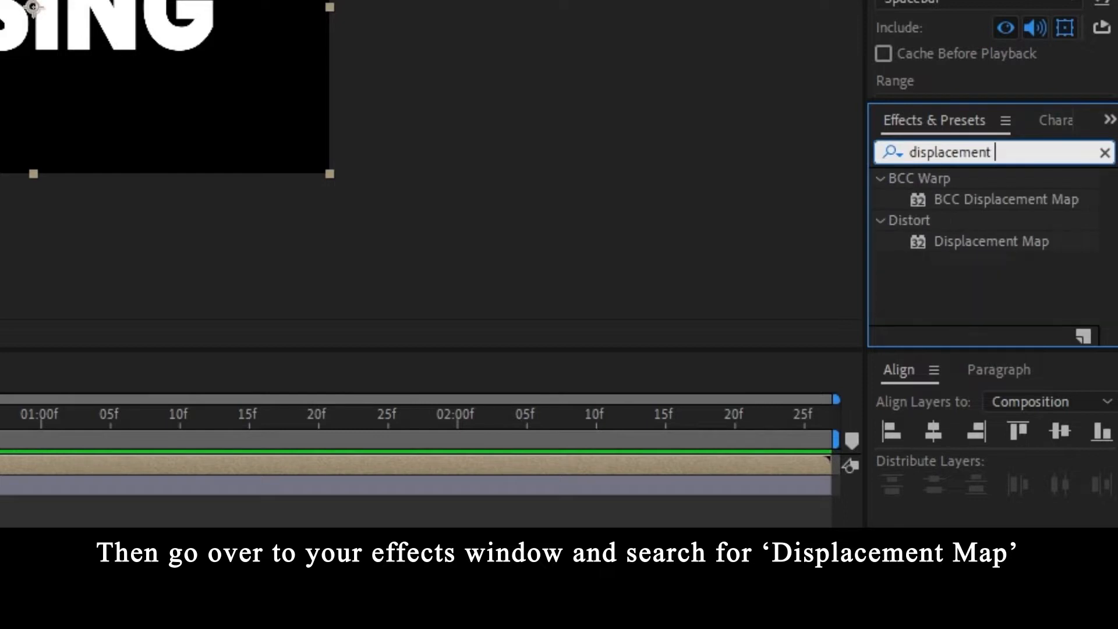
click(999, 242)
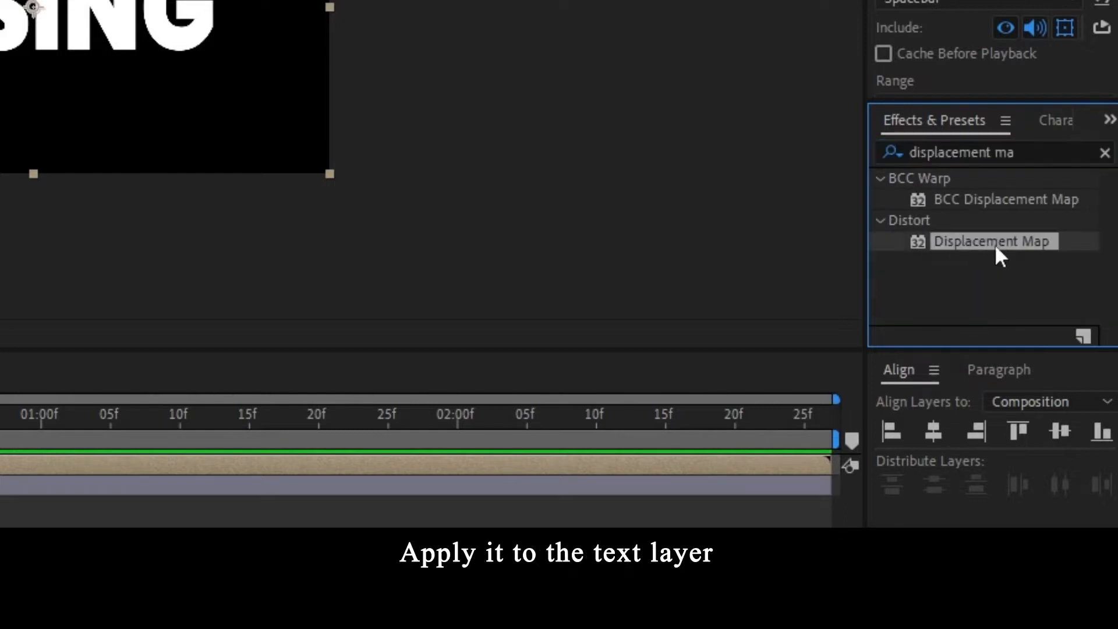
drag(970, 244, 803, 387)
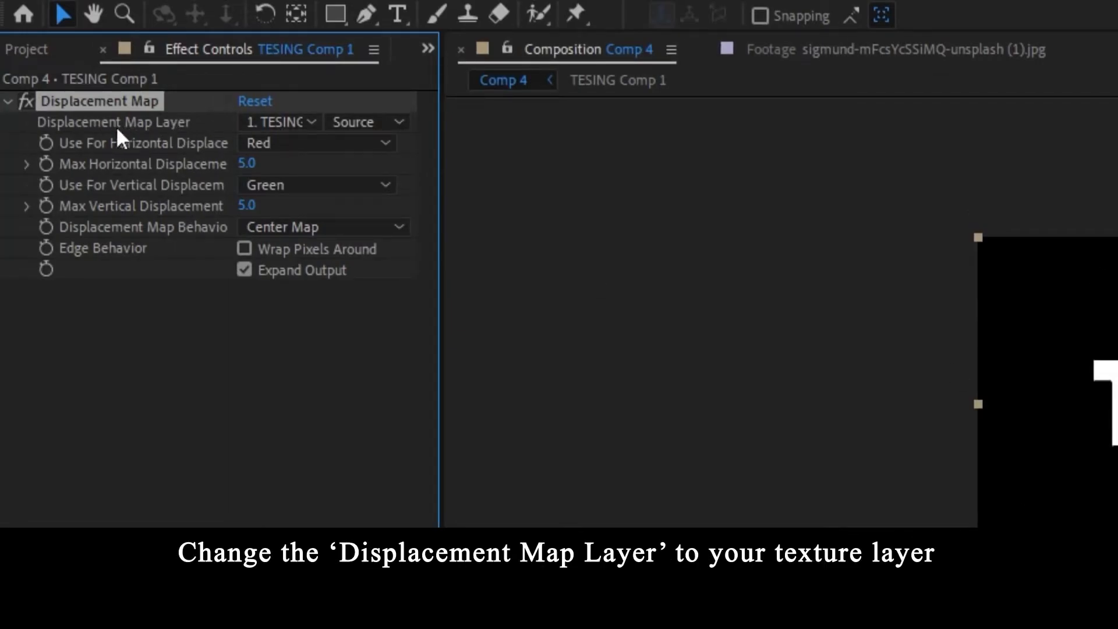
click(271, 123)
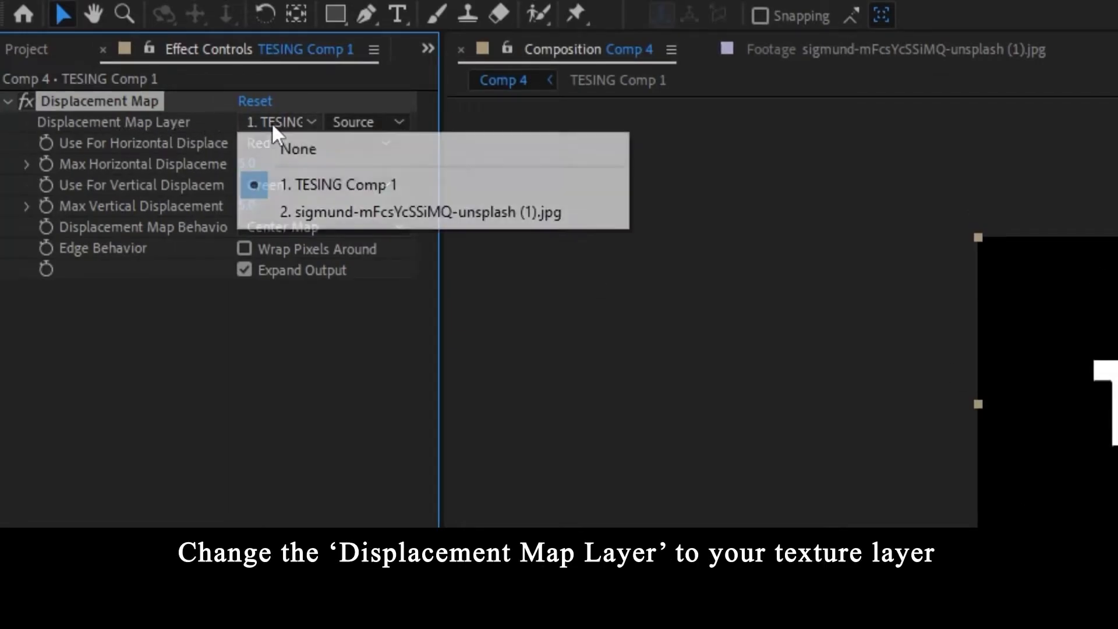
click(358, 218)
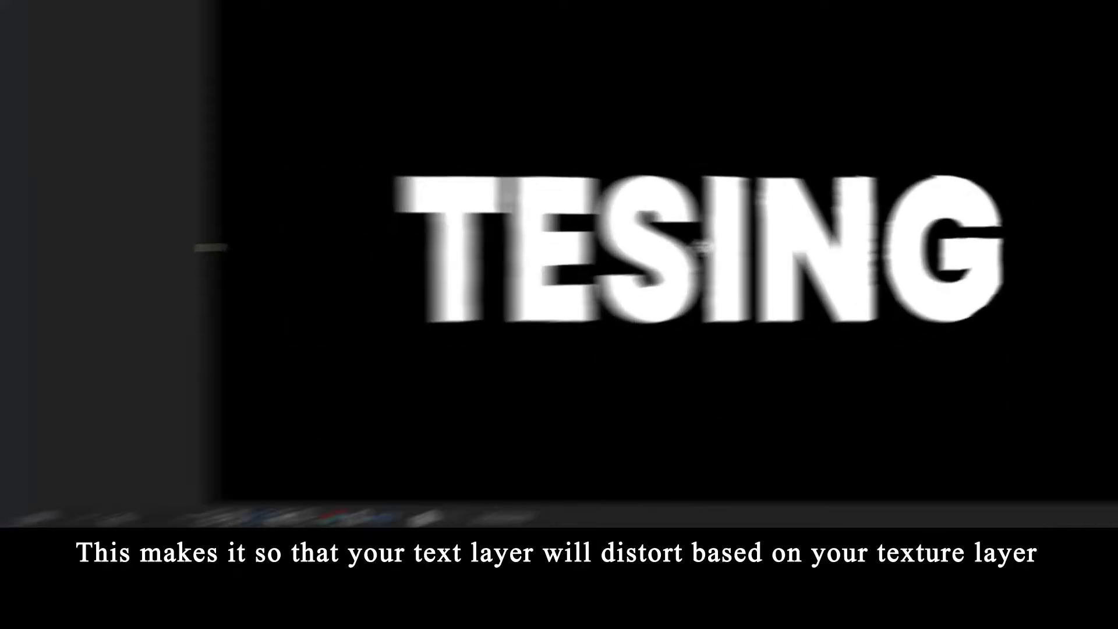
Try strong maximum horizontal and vertical displacement values on the text, such as -165 vertically, undoing each change.
drag(148, 85, 1094, 153)
key(ctrl+z)
drag(143, 112, 170, 239)
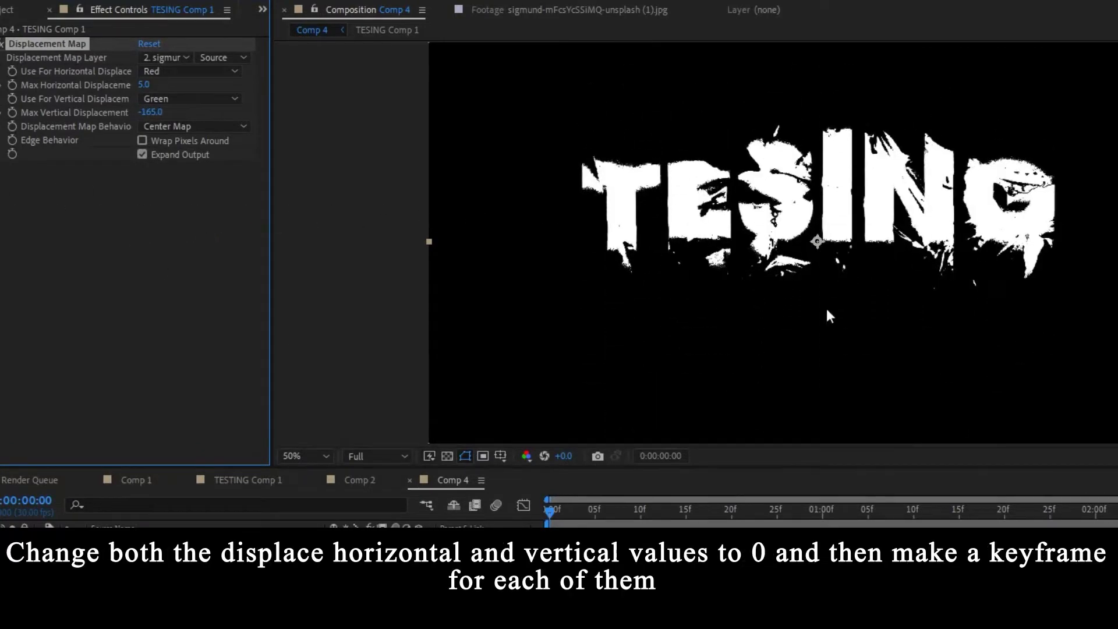
key(ctrl+z)
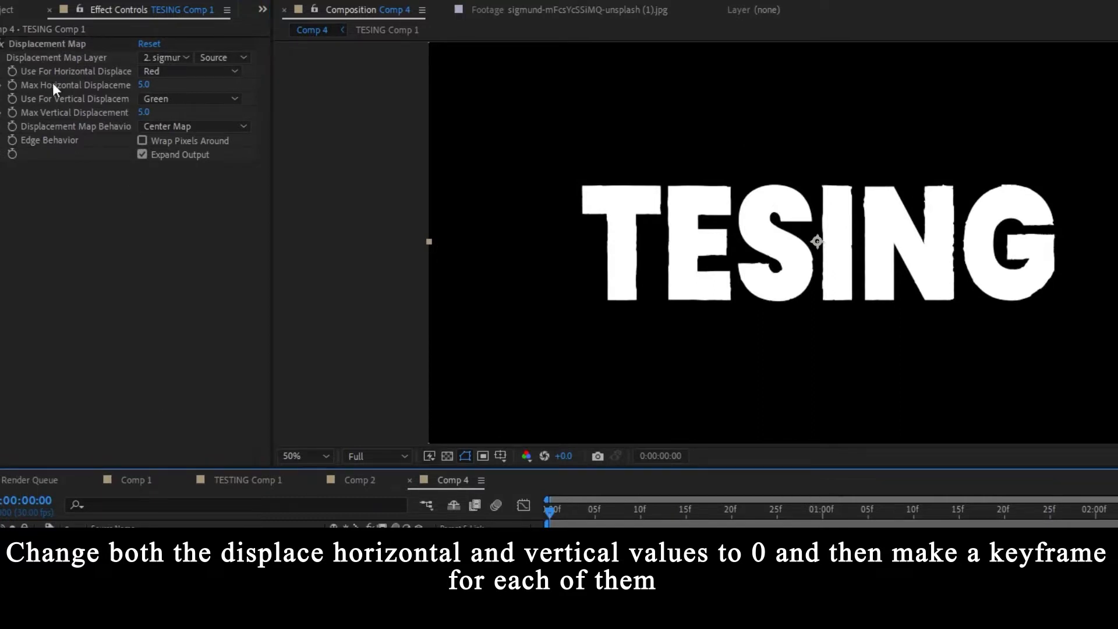
Set the maximum horizontal and vertical displacement to 0 and keyframe both properties at the first frame.
click(141, 85)
key(Tab)
text(0)
key(Return)
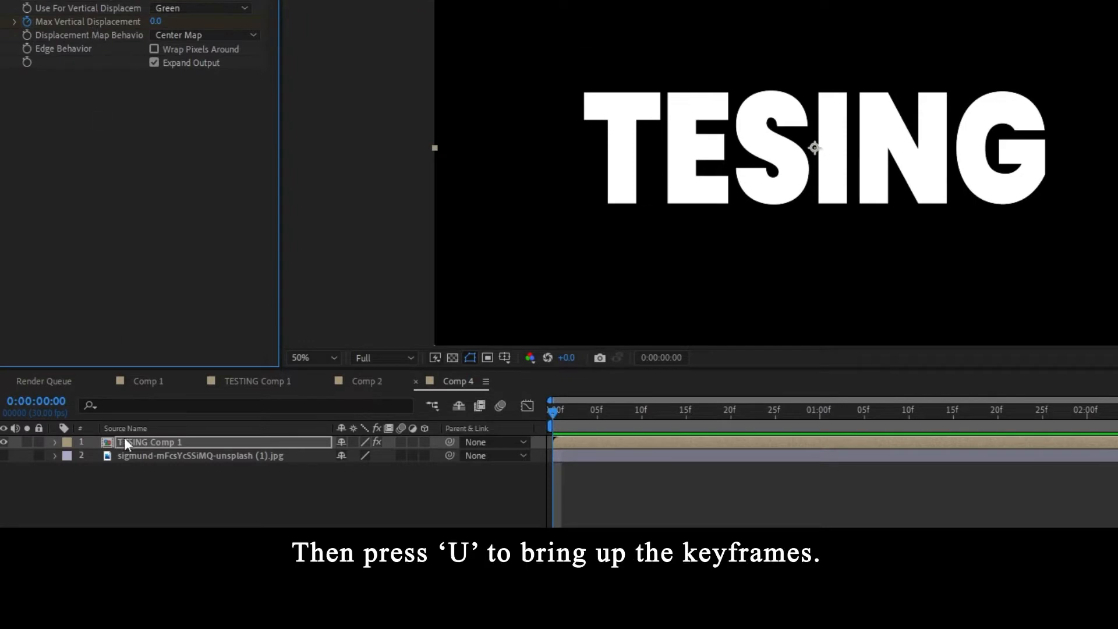
Reveal the keyframes of TESING Comp 1 and move both displacement keyframes to frame 12.
click(125, 441)
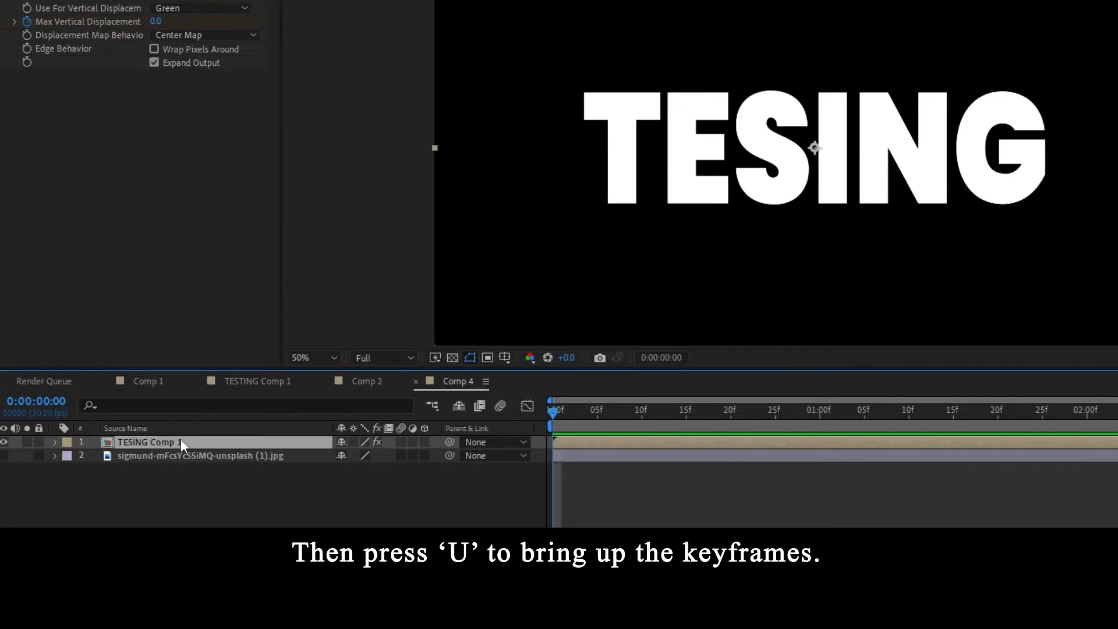
key(u)
key(equal)
key(equal)
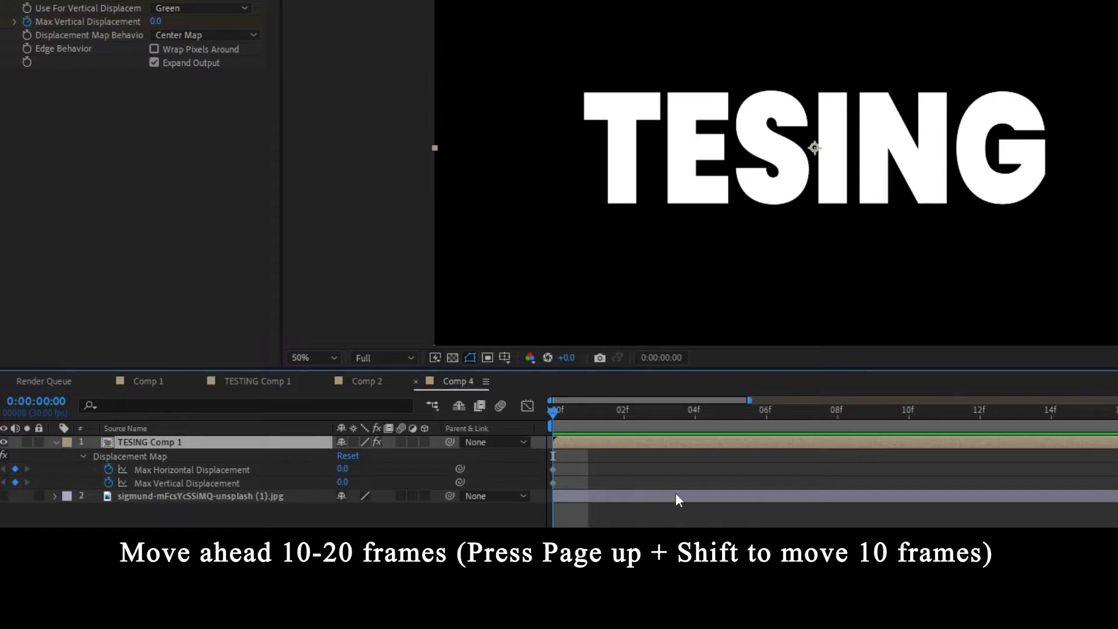
key(shift+Page_Down)
key(shift+Page_Down)
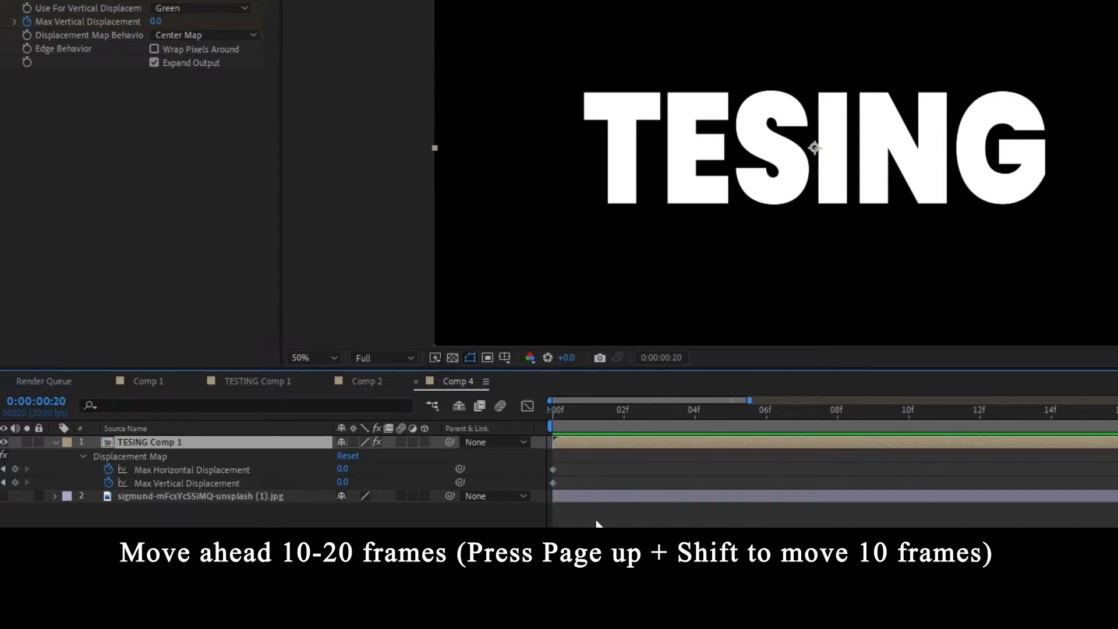
key(minus)
drag(594, 459, 892, 484)
key(minus)
key(minus)
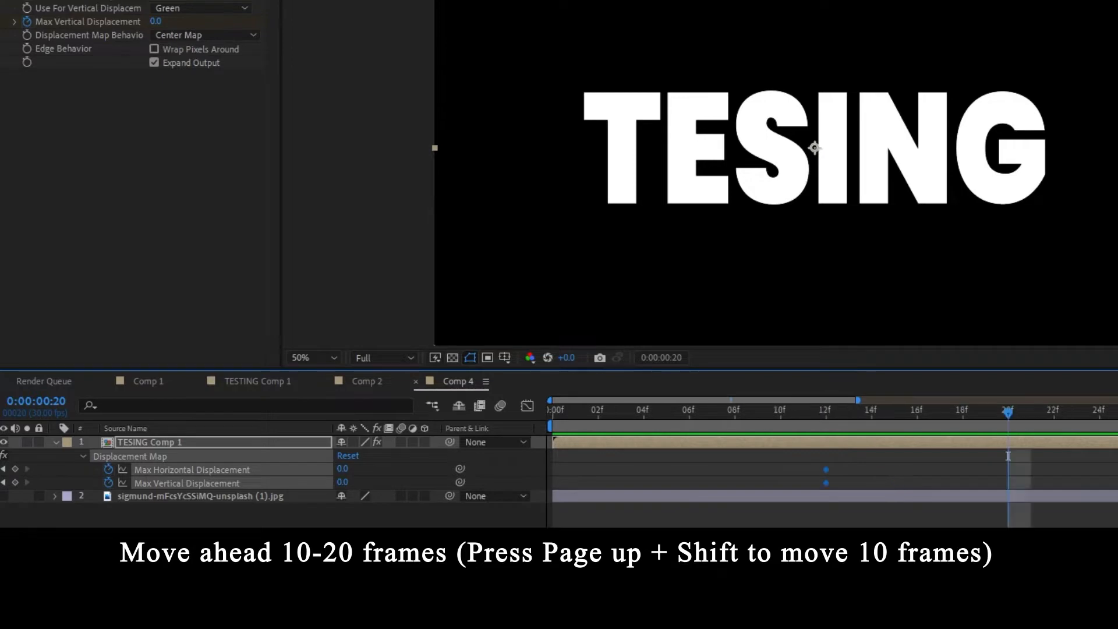
Keyframe the maximum horizontal displacement at 294 and the maximum vertical displacement at 312 at 0:00:01:00.
key(shift+Page_Down)
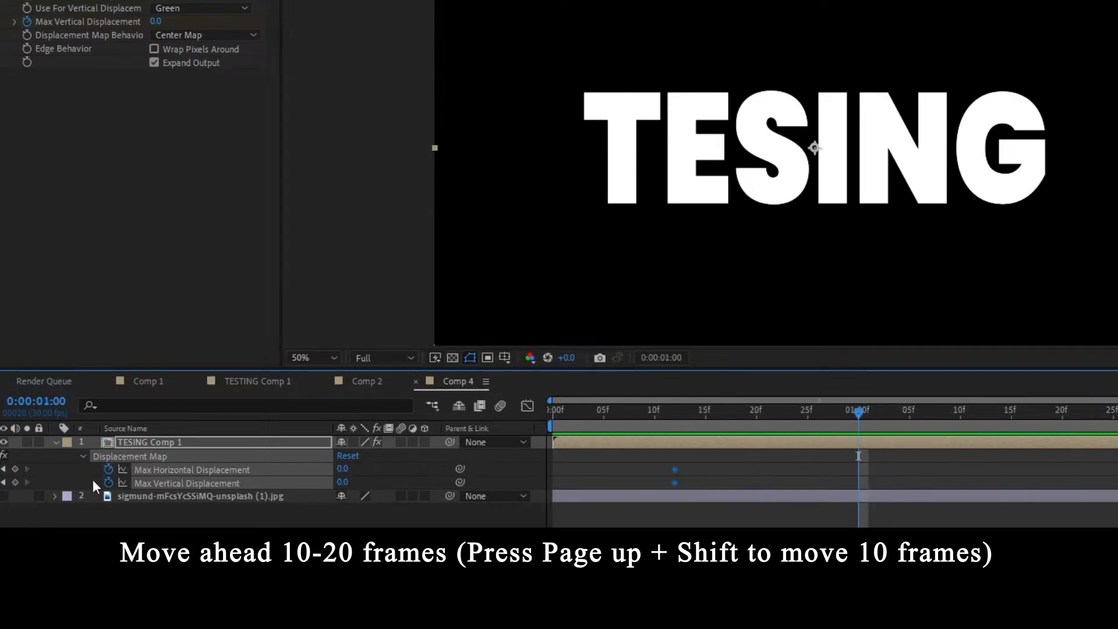
drag(343, 469, 582, 470)
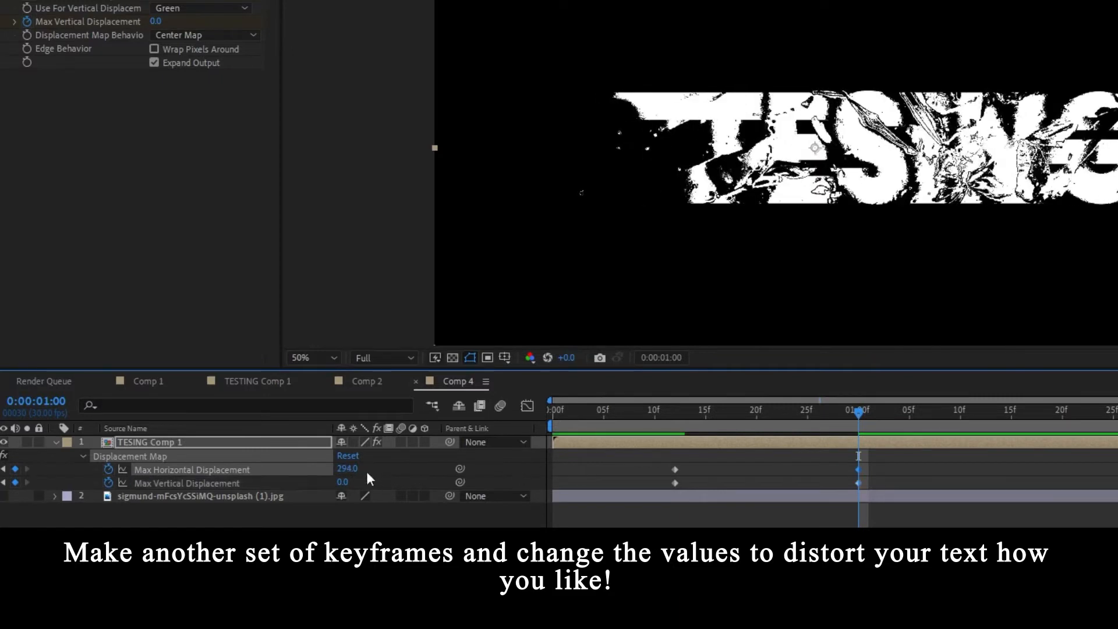
drag(342, 482, 598, 486)
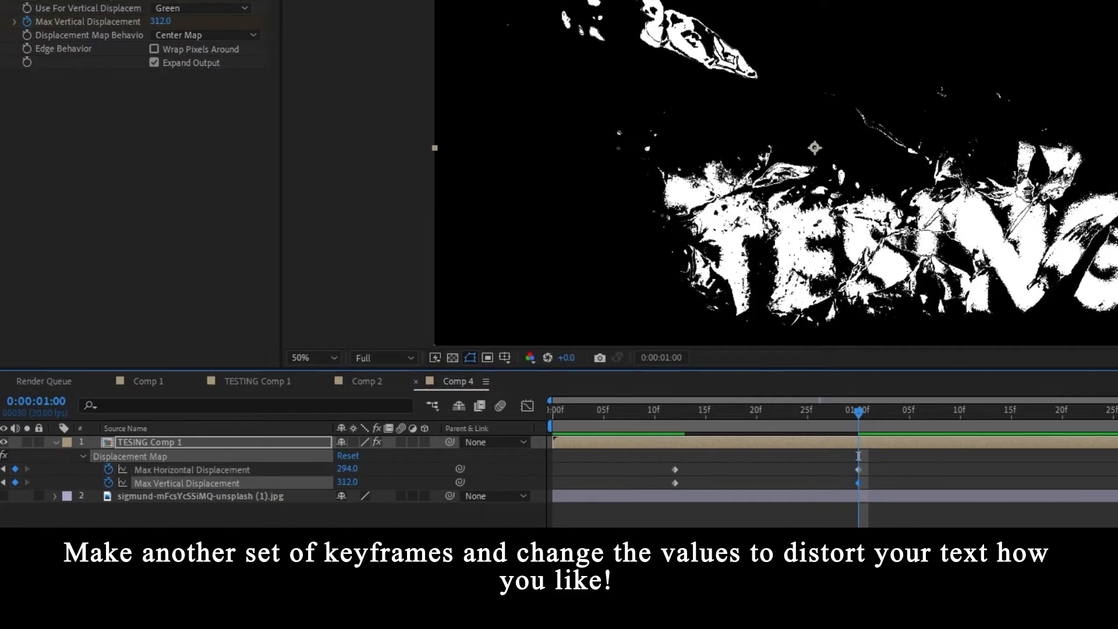
Preview the text's displacement animation from the first frame.
drag(858, 410, 552, 415)
key(space)
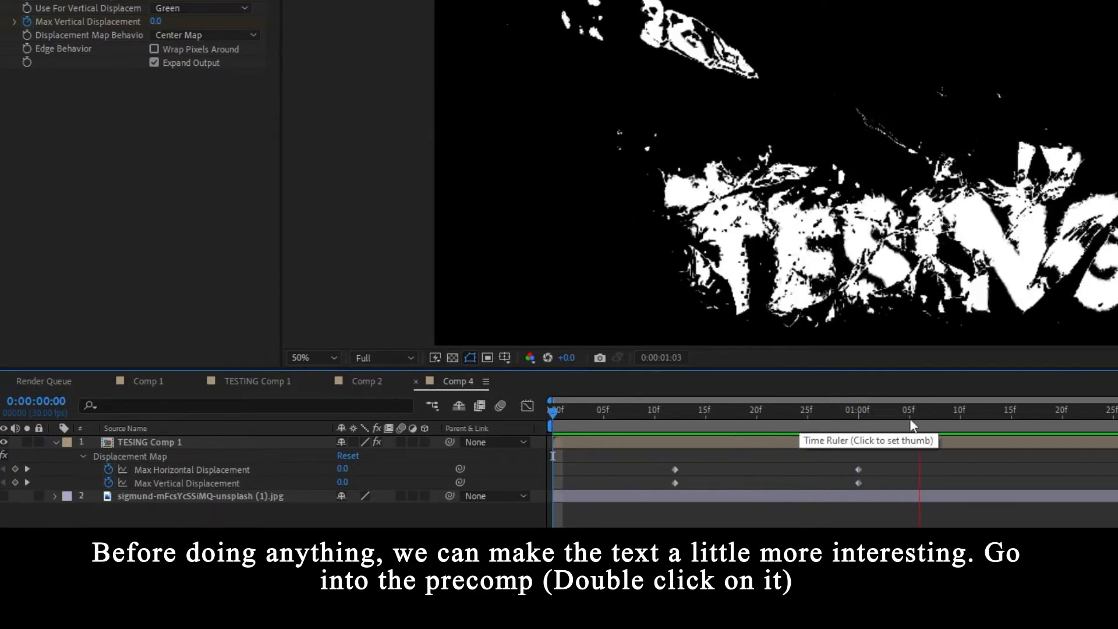
drag(959, 414, 600, 438)
Open the TESING Comp 1 precomposition and reveal the Position property of its text layer.
click(606, 447)
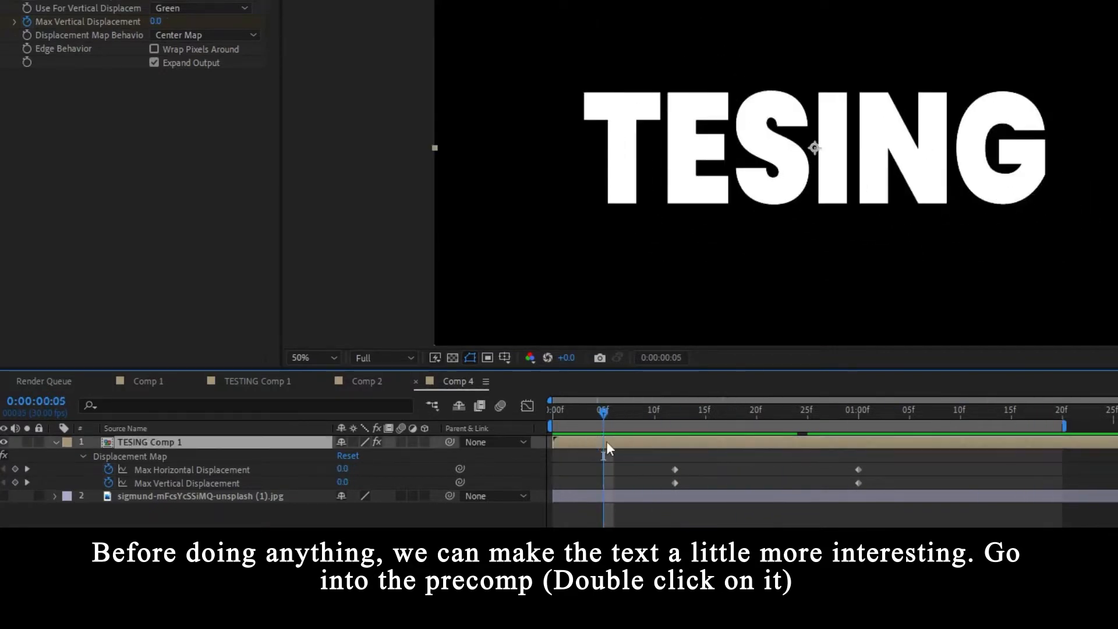
double_click(615, 441)
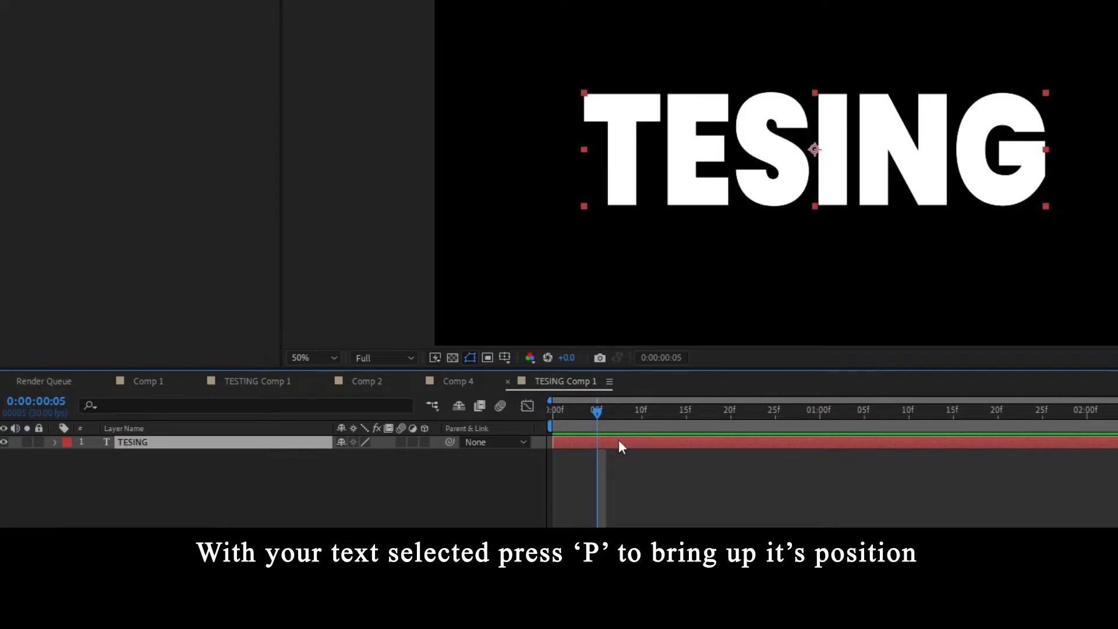
key(p)
click(117, 457)
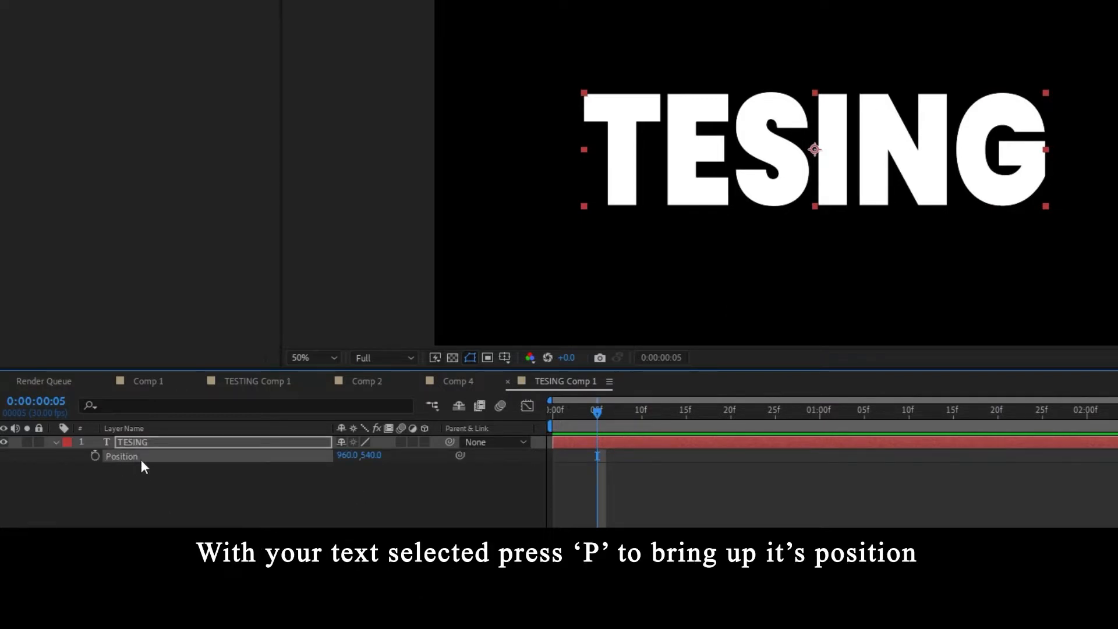
Add the expression wiggle(10,3) to the Position property of the TESING text layer.
alt+click(95, 456)
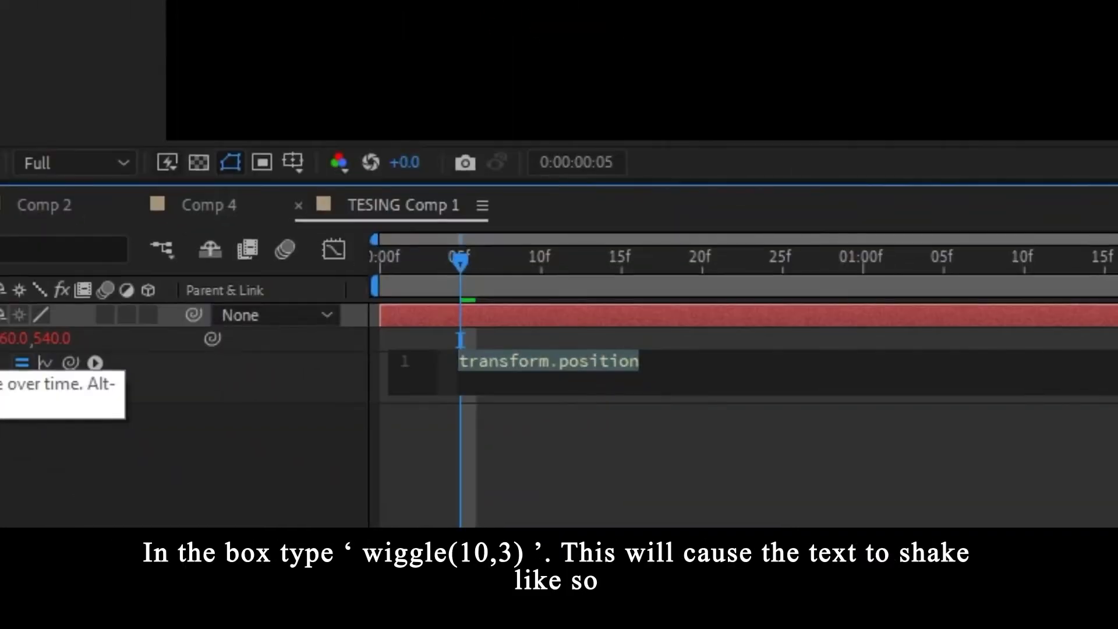
text(wiggle)
key(Return)
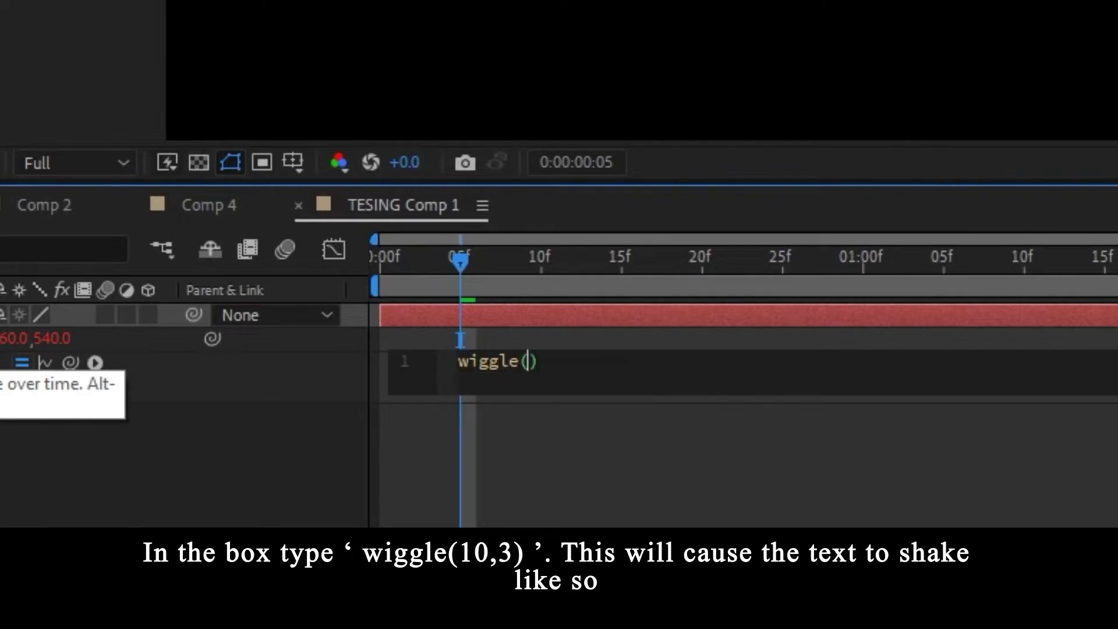
text(10,3)
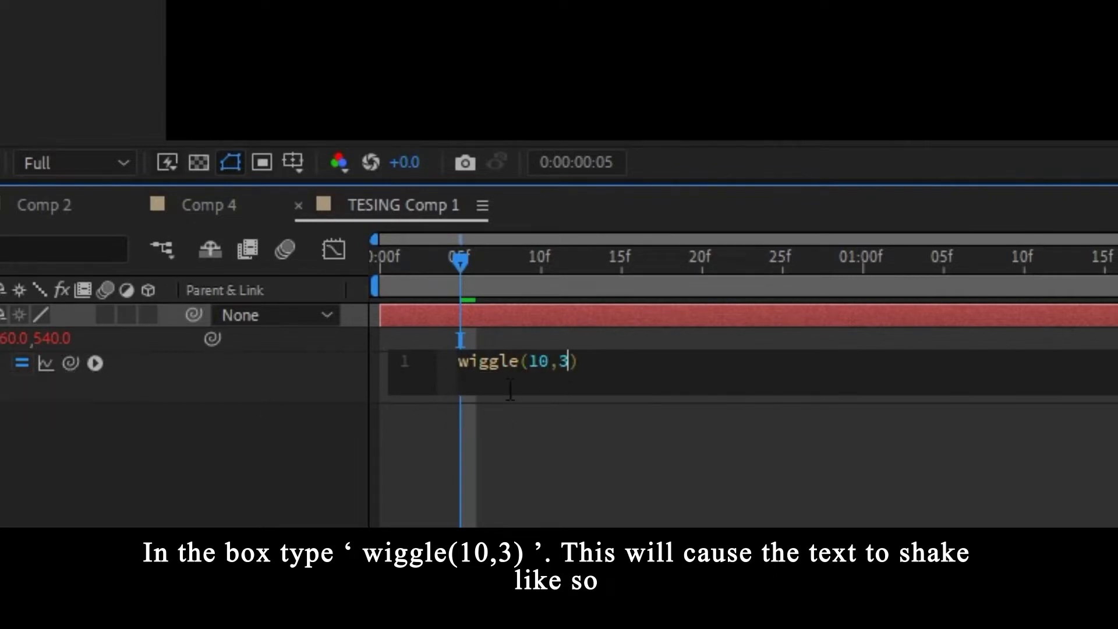
click(542, 448)
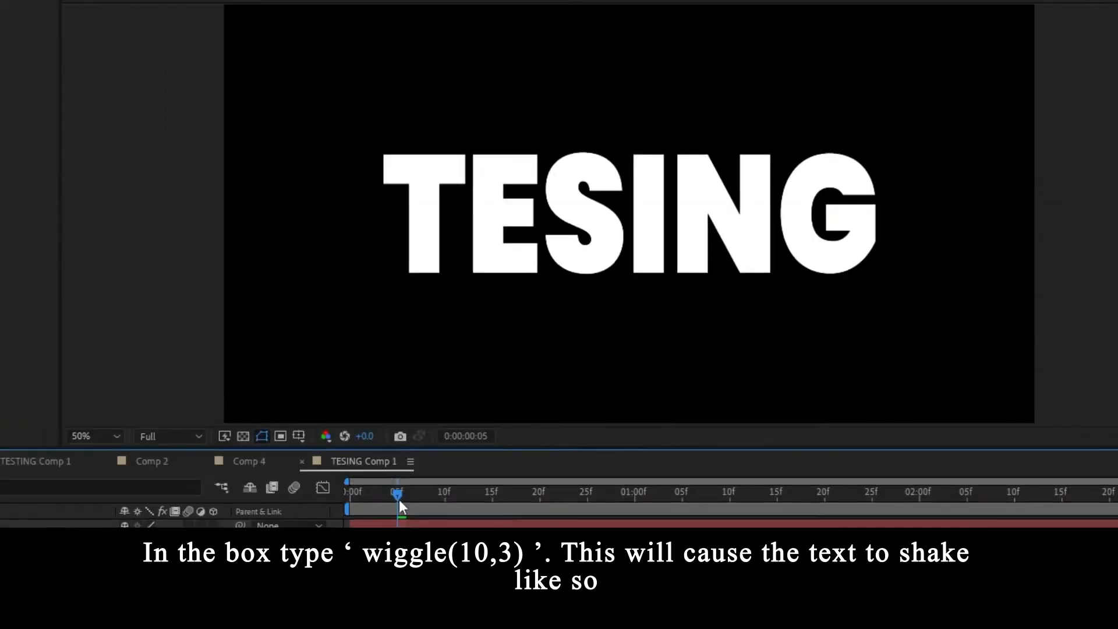
Preview the text's shake in TESING Comp 1 from the first frame.
drag(463, 265, 380, 262)
key(space)
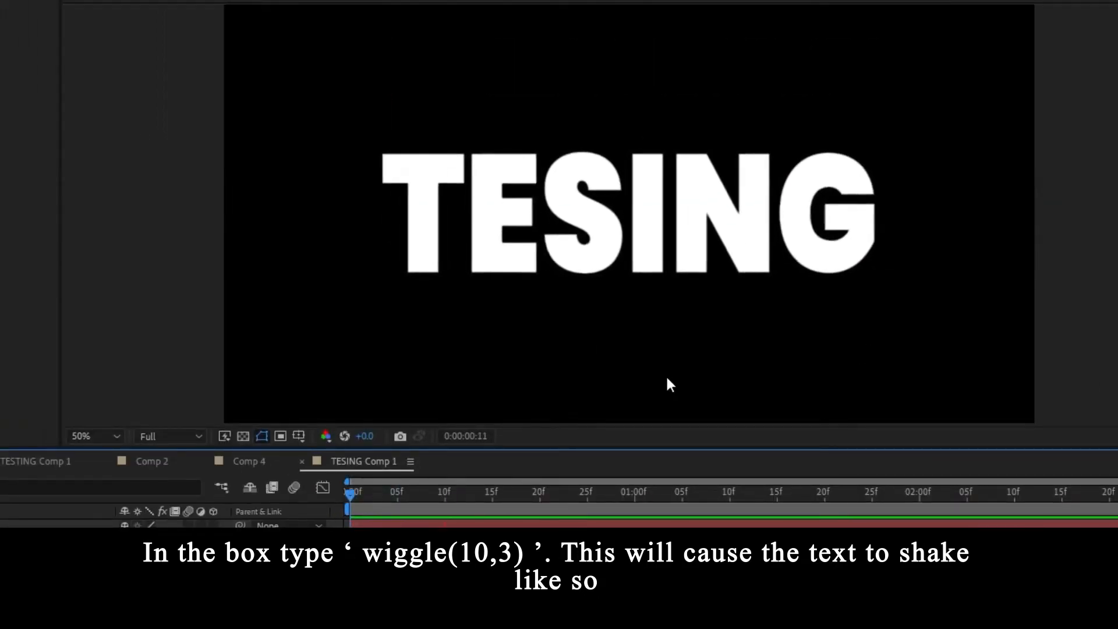
key(space)
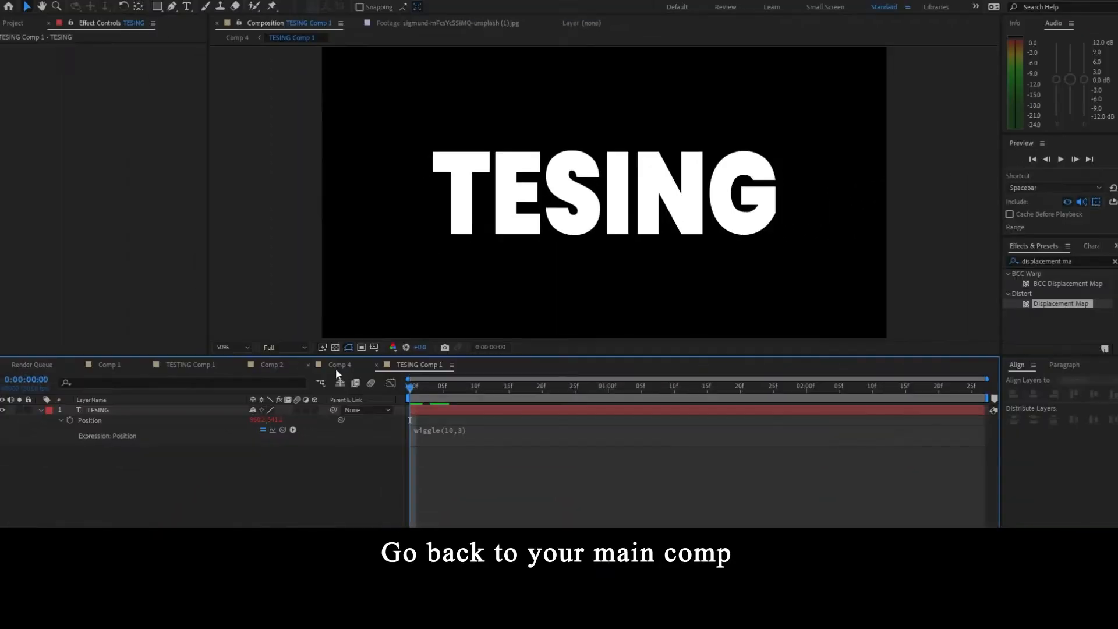
Return to Comp 4, preview the shaking displaced text and park the playhead at 0:00:01:02.
click(338, 364)
click(473, 484)
key(space)
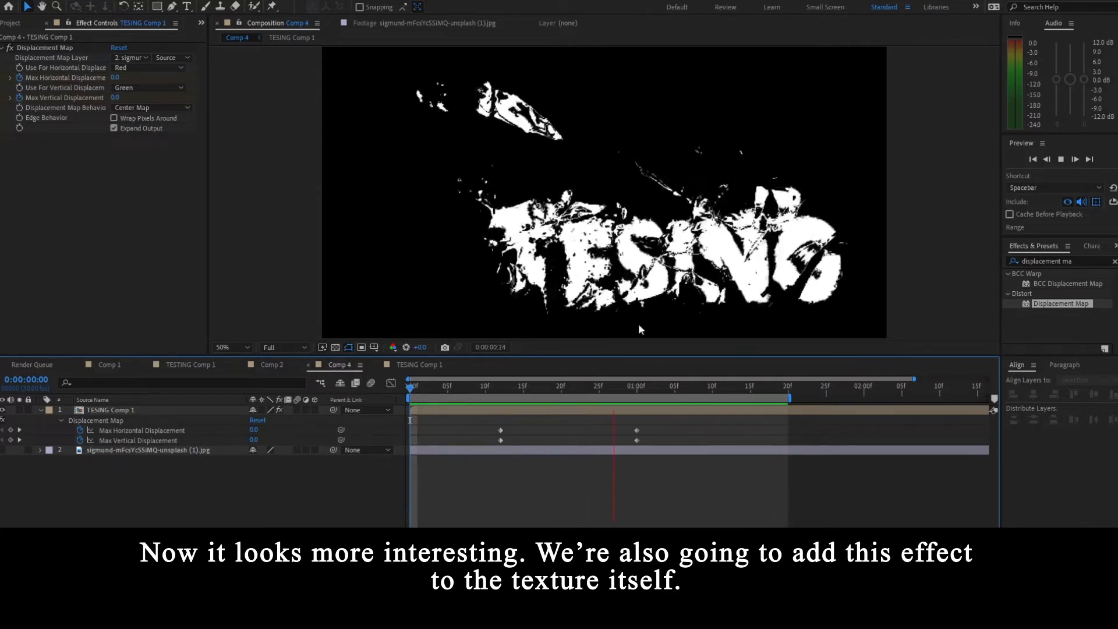
click(651, 387)
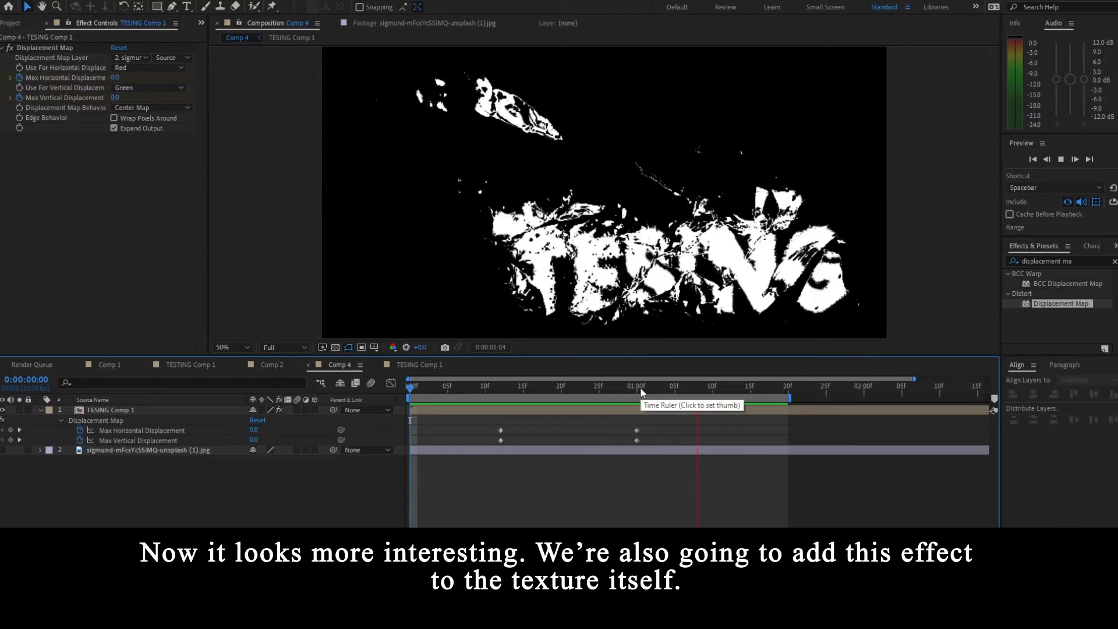
Find the Distort effect Transform and apply it to the sigmund-mFcsYcSSiMQ-unsplash (1).jpg texture layer.
click(647, 449)
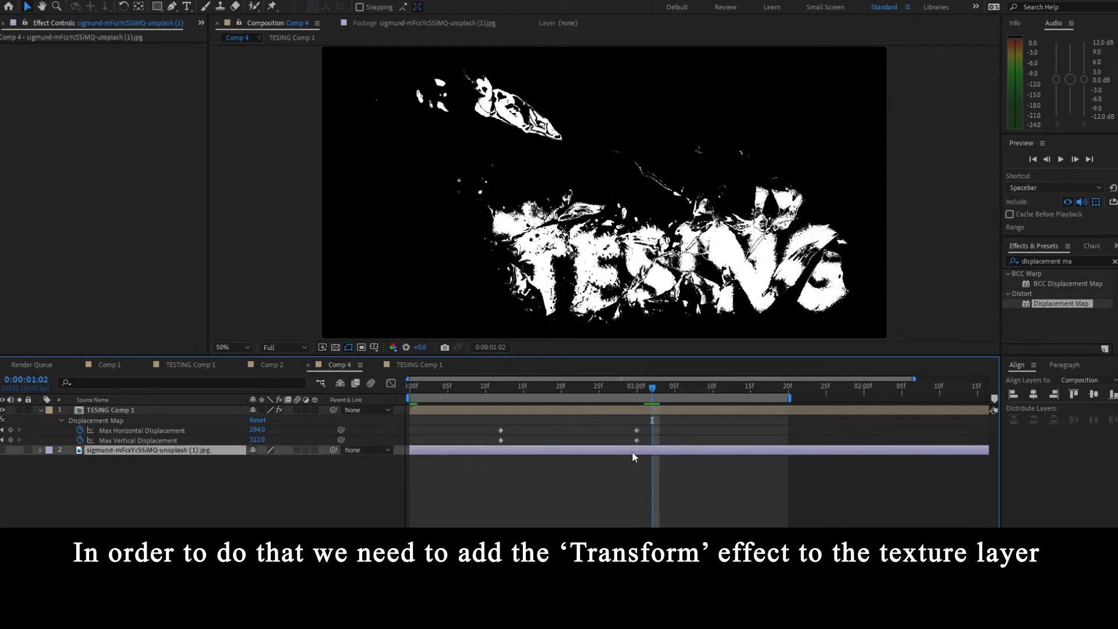
click(5, 450)
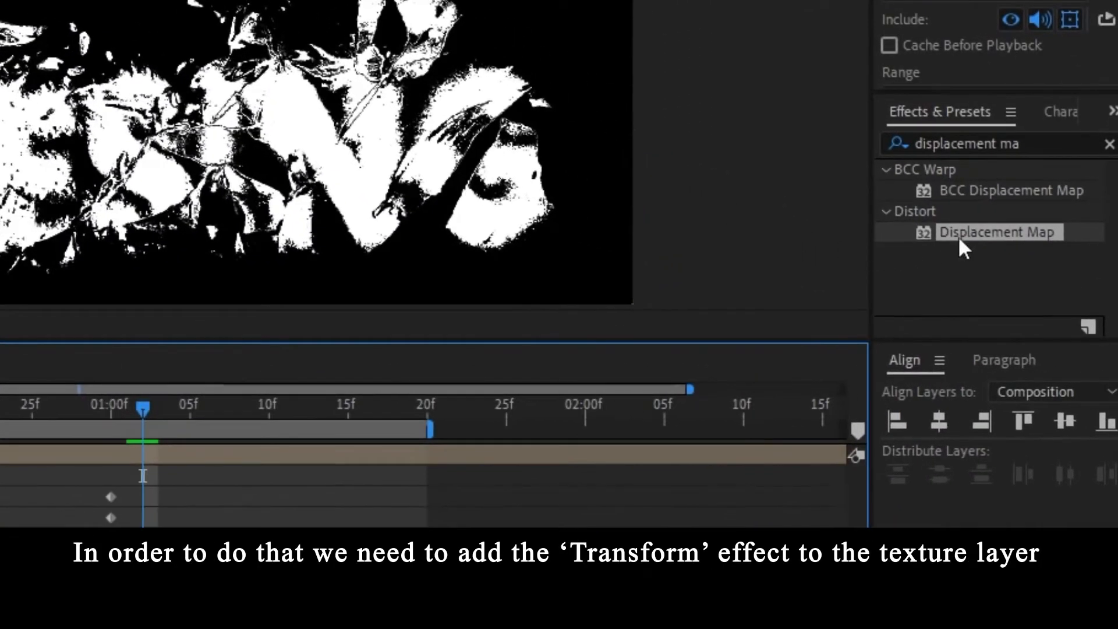
click(913, 144)
text(transform)
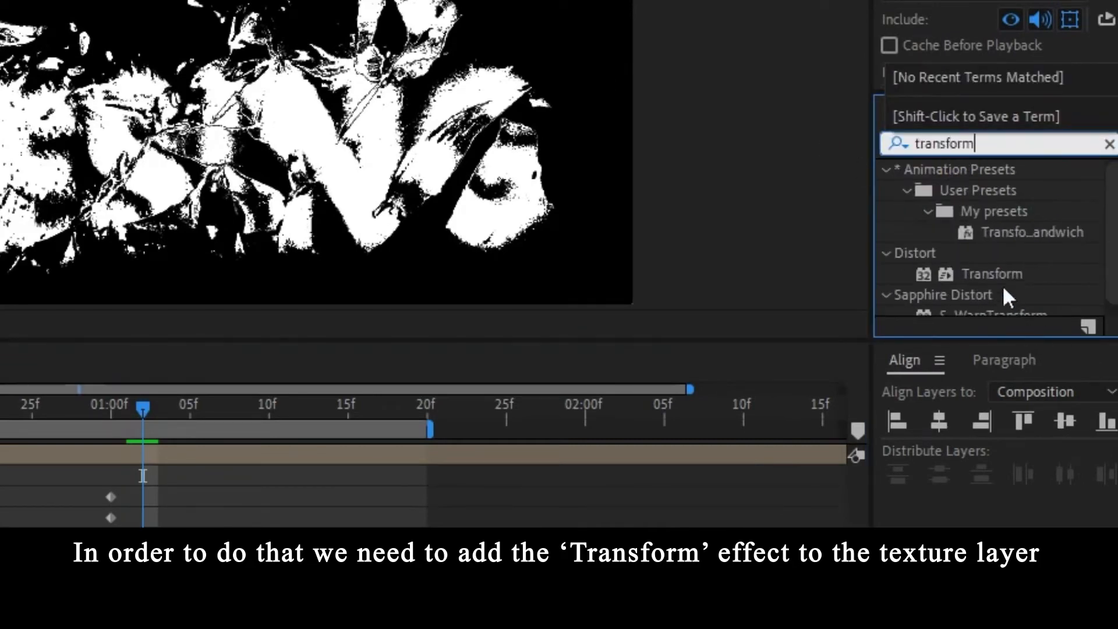
drag(994, 273, 734, 336)
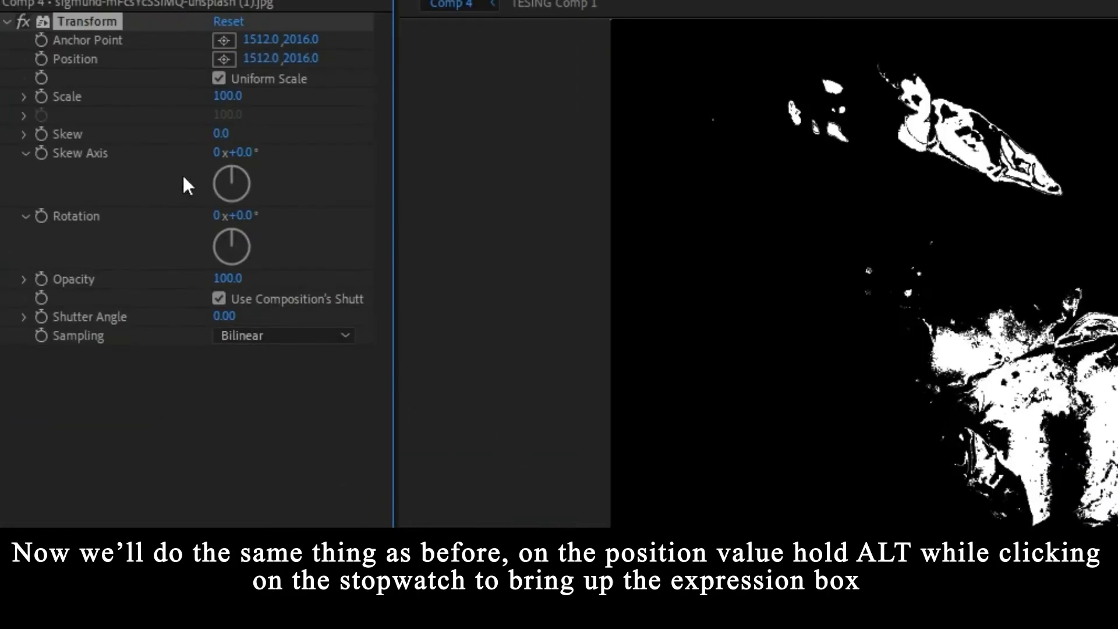
Add the expression wiggle(10,3) to the Position of the texture layer's Transform effect.
alt+click(40, 58)
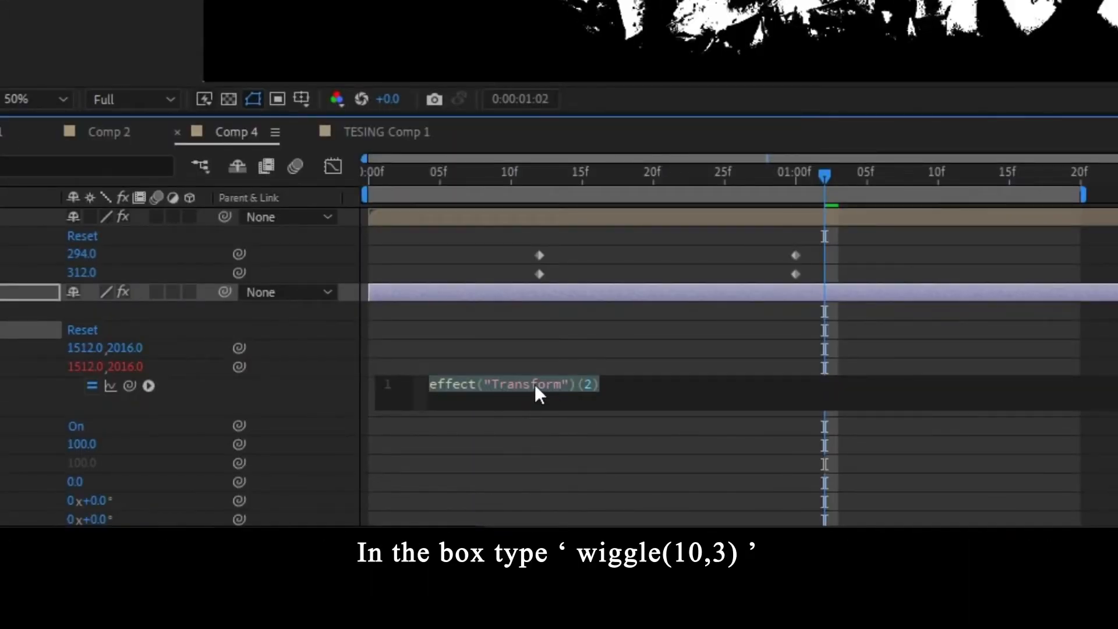
text(wiggle)
text((10,3)
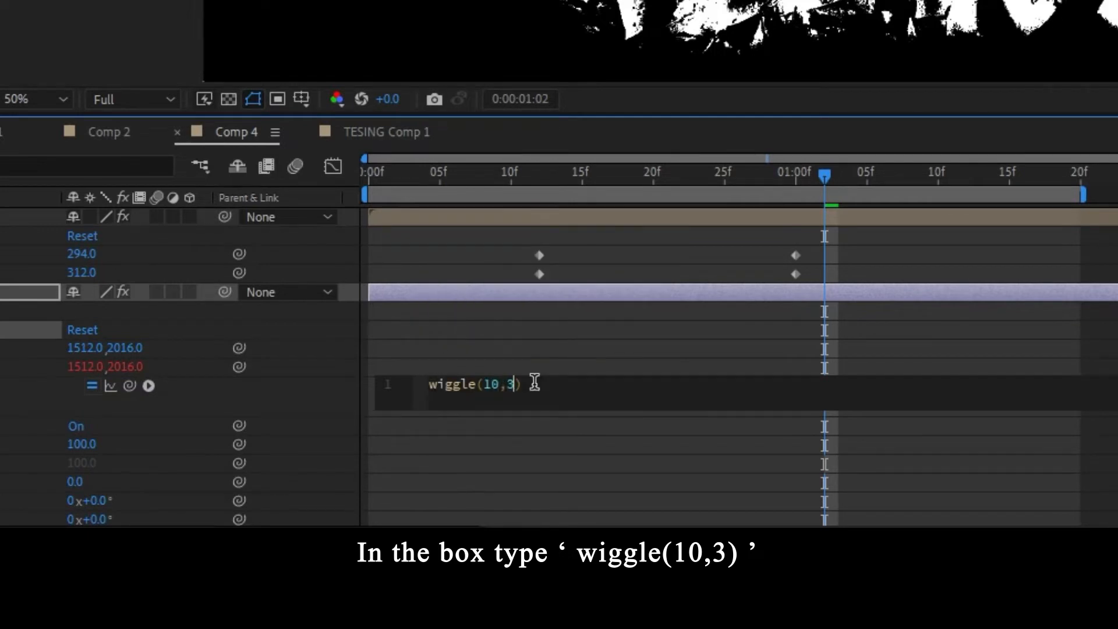
click(611, 469)
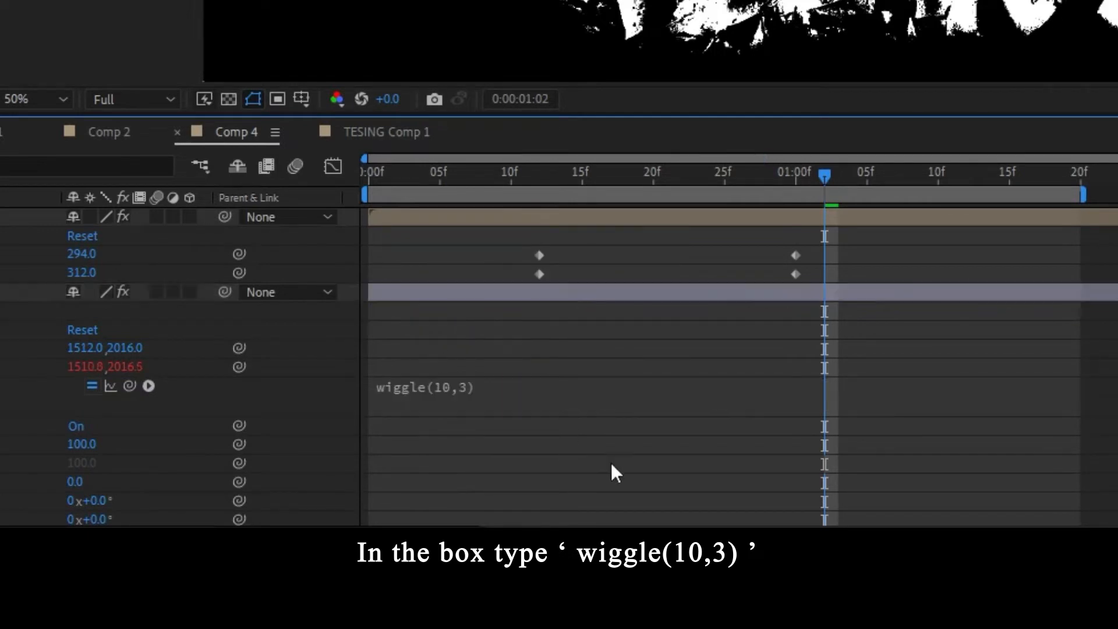
Set the Displacement Map on TESING Comp 1 to read the map layer's Effects & Masks.
click(825, 217)
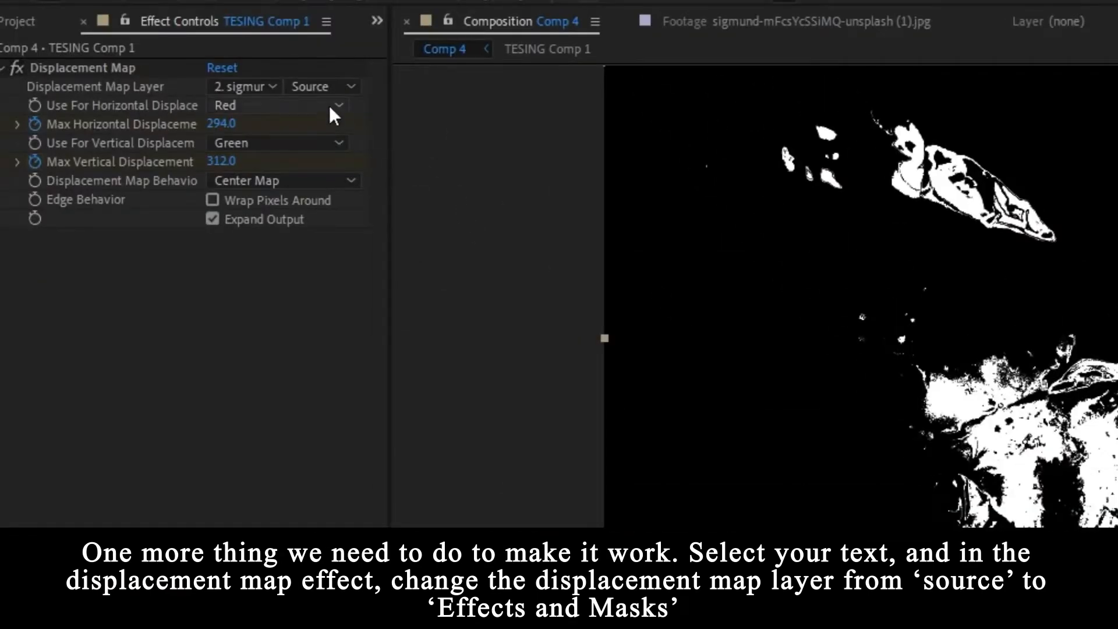
click(323, 87)
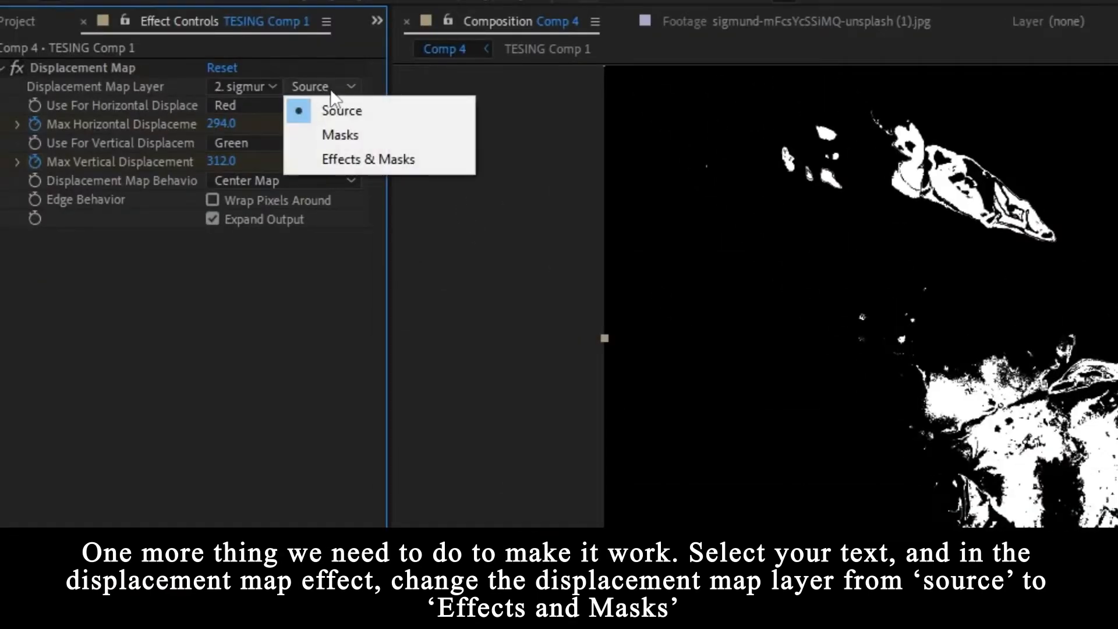
click(389, 165)
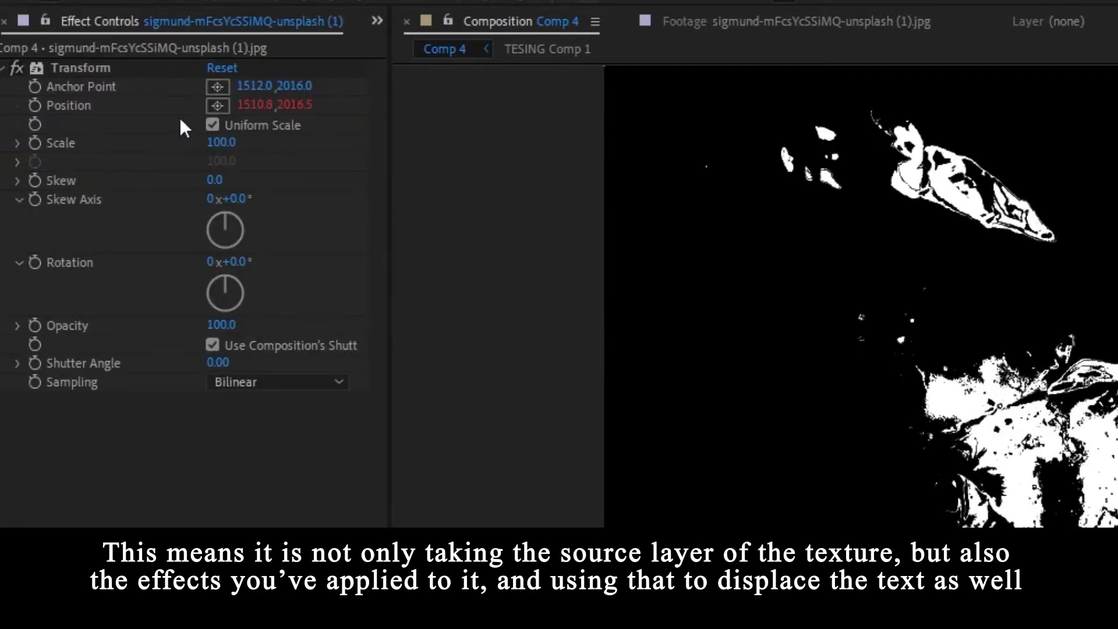
click(107, 69)
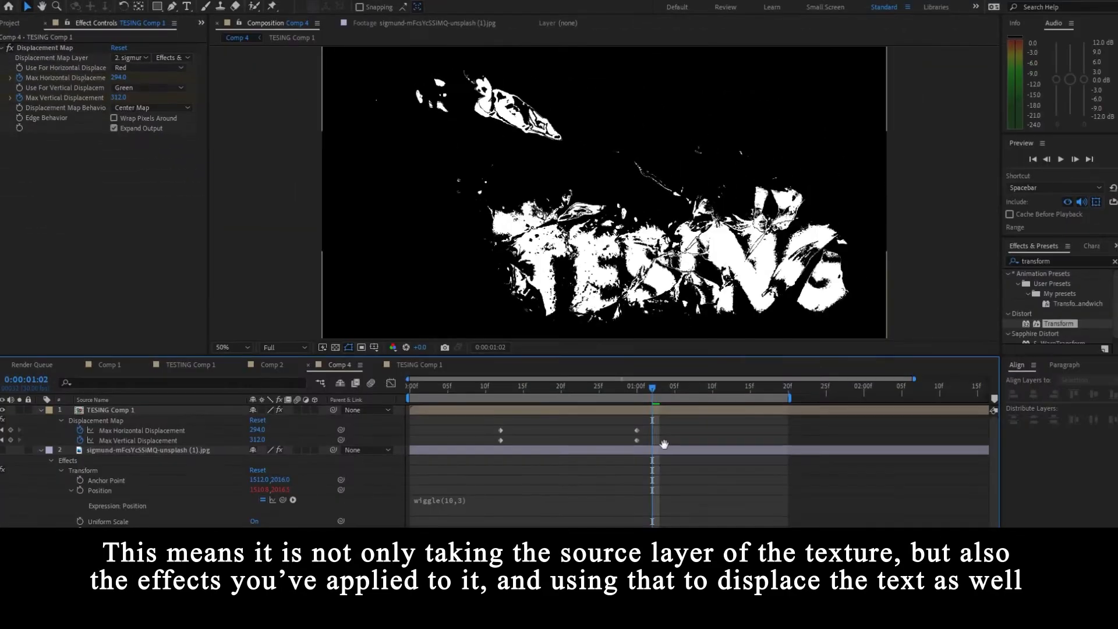
Preview the text displaced by the shaking texture and move the playhead to frame 11.
key(space)
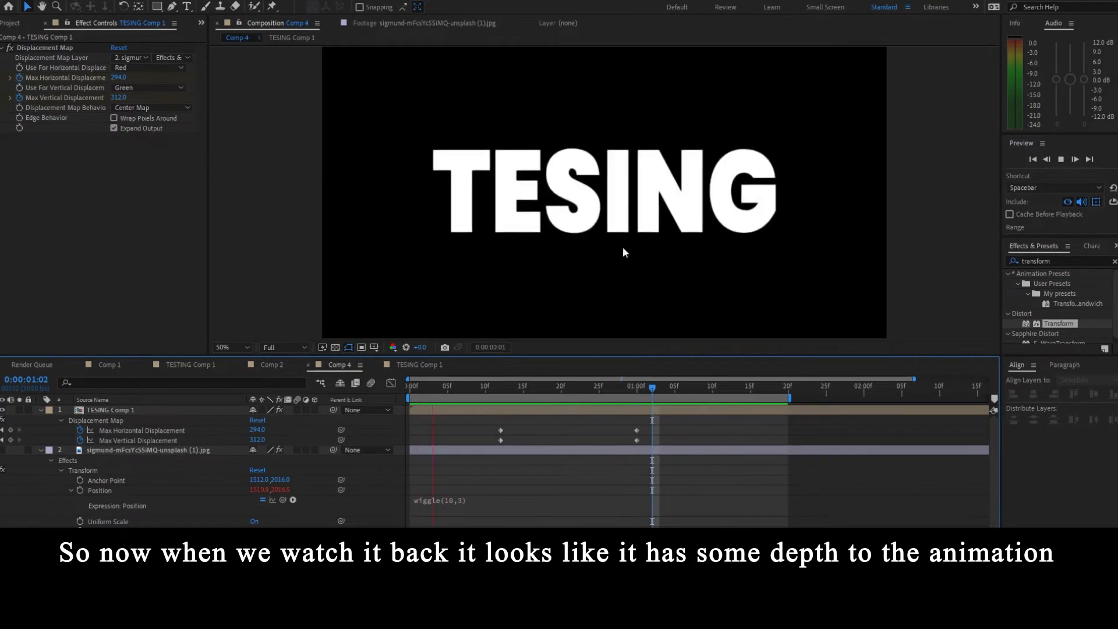
click(500, 391)
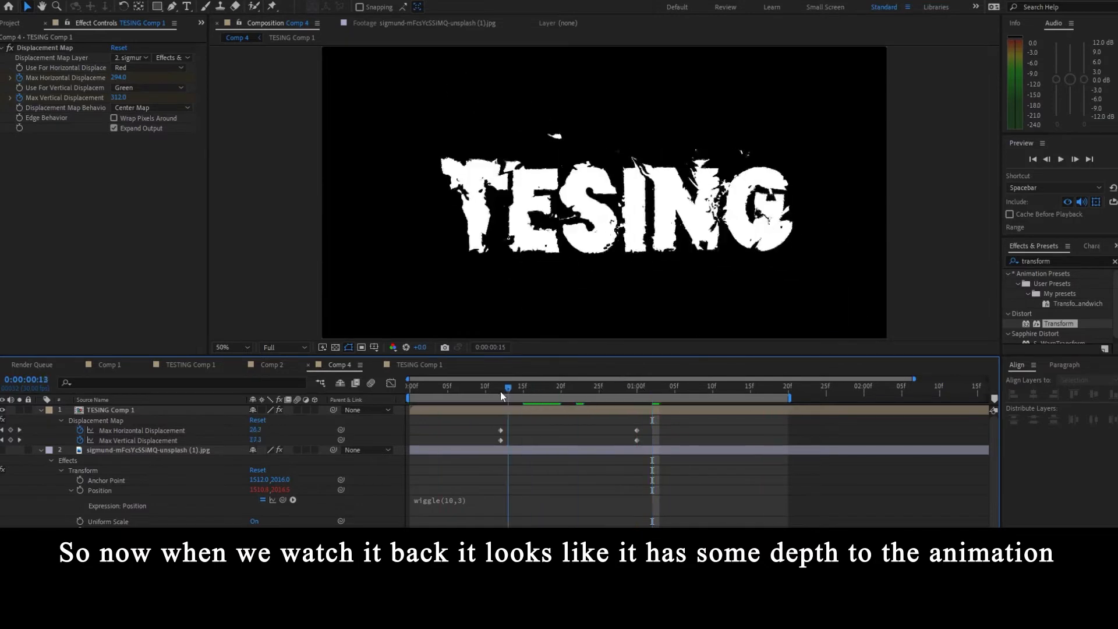
drag(500, 391, 493, 391)
Collapse both layers' properties and apply Easy Ease to all displacement keyframes of TESING Comp 1.
click(41, 410)
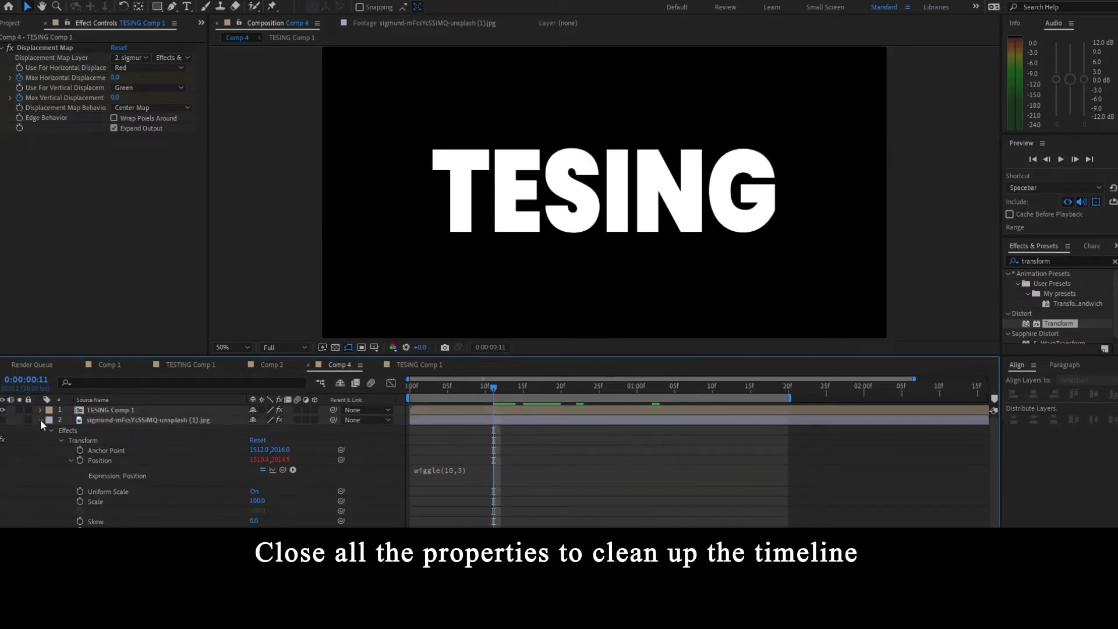
click(40, 420)
click(505, 412)
key(u)
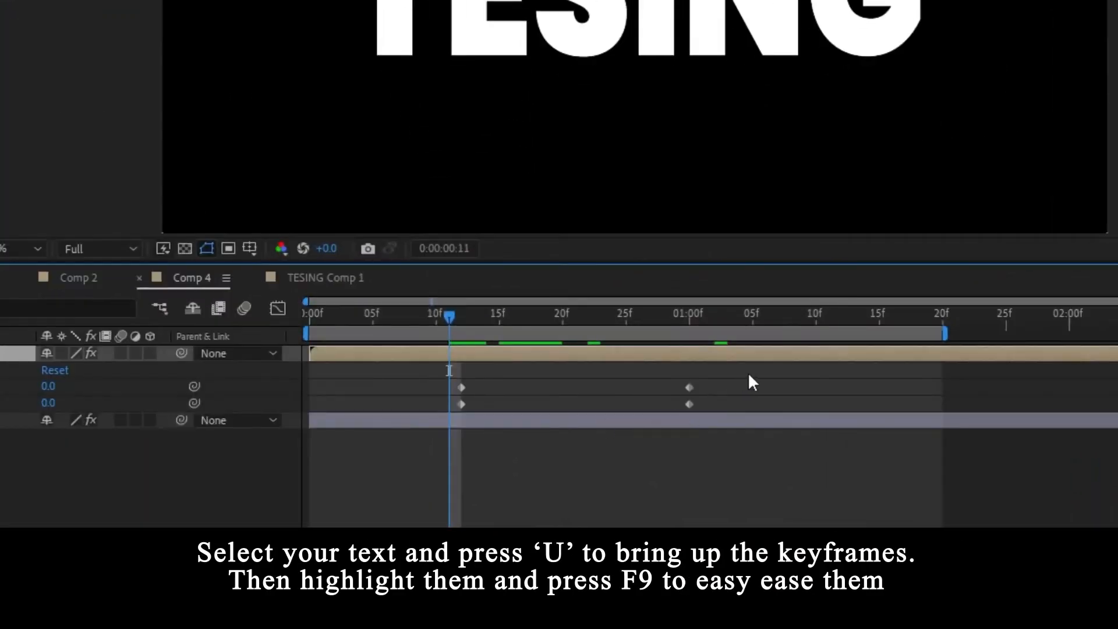
drag(673, 423, 461, 470)
key(F9)
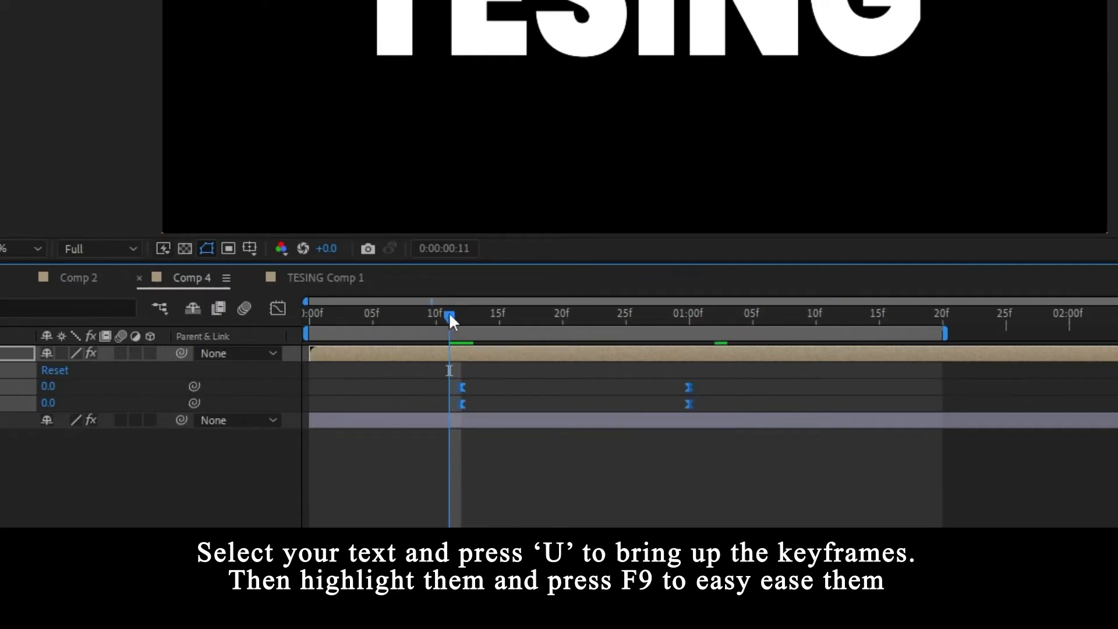
Move the two ending displacement keyframes to frame 23, keeping the starting pair at frame 12, and select all four.
drag(448, 317, 589, 316)
click(600, 490)
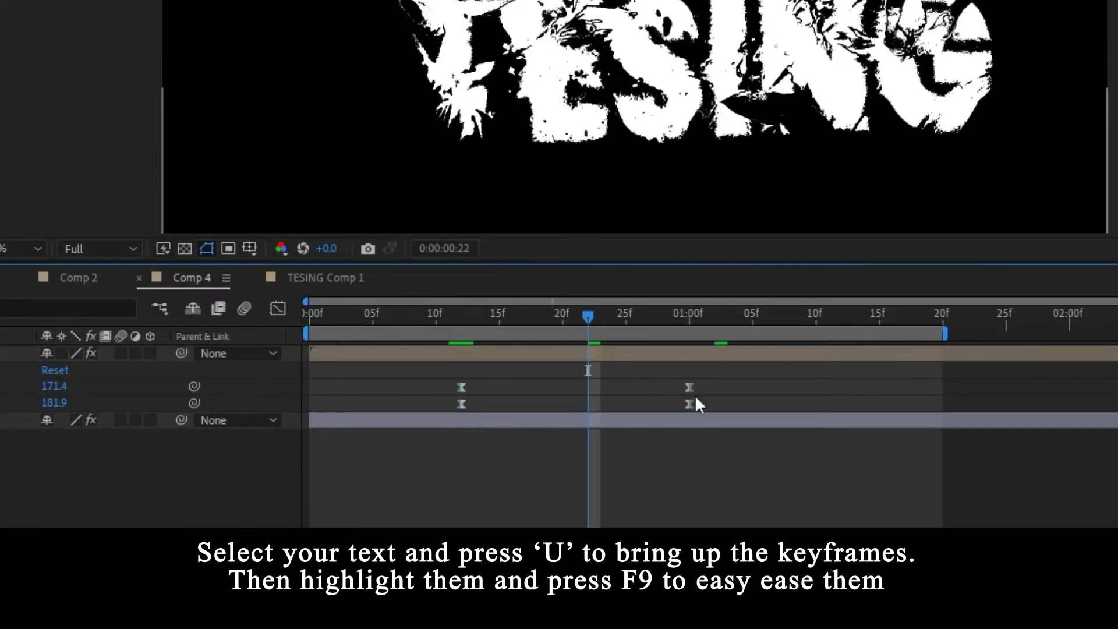
drag(717, 369, 449, 409)
Open the Graph Editor for the displacement keyframes and switch it to the speed graph.
click(277, 309)
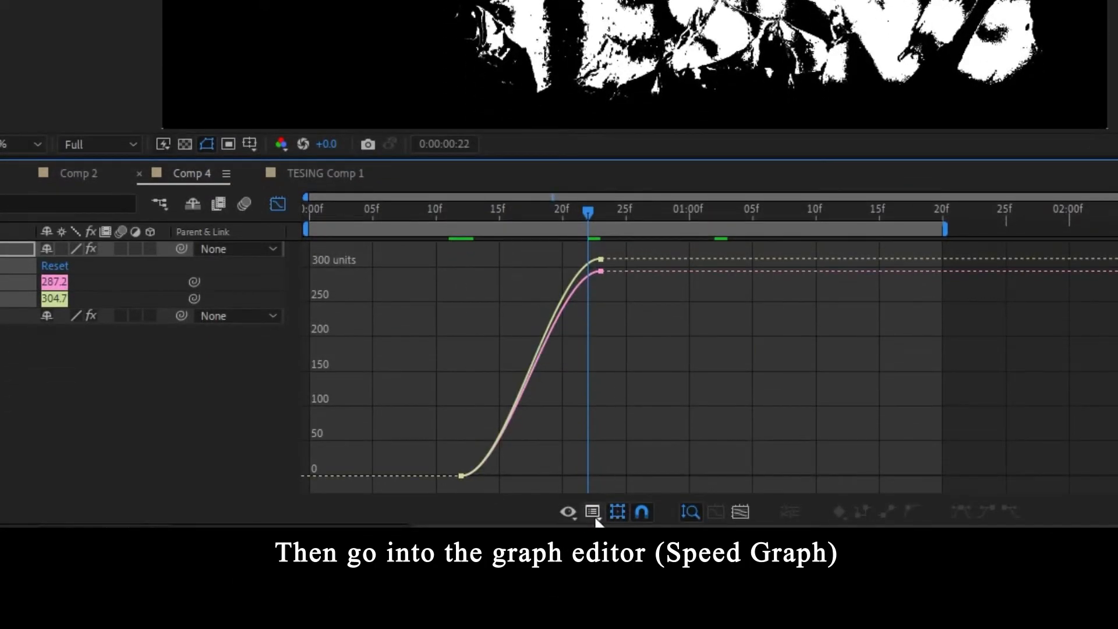
click(592, 513)
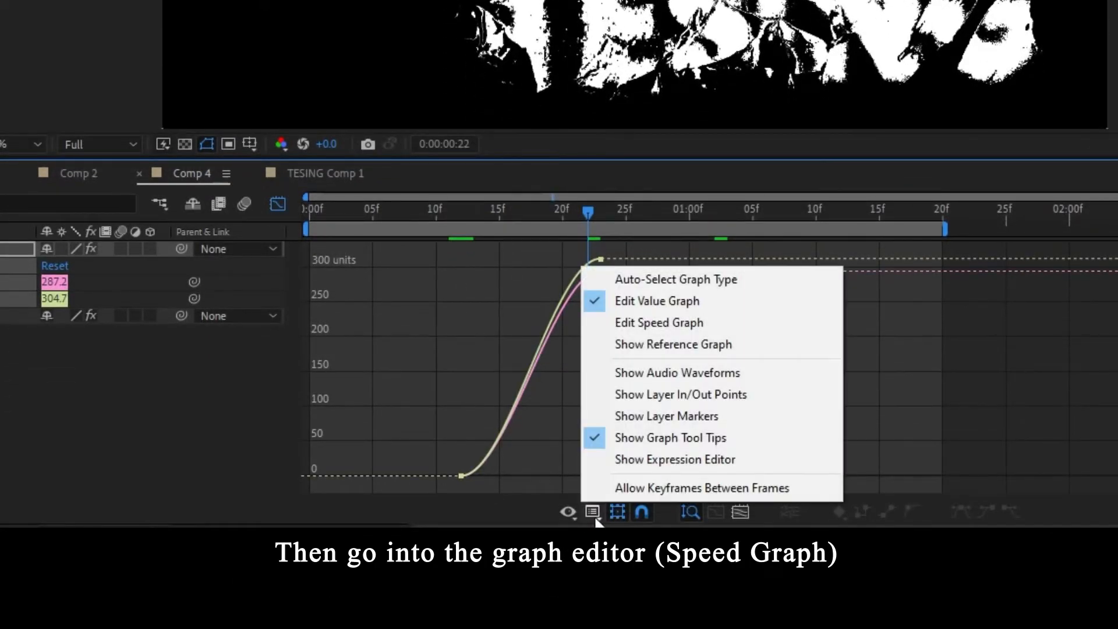
click(656, 326)
Pull the keyframes' speed handles together into a sharp peak around frame 17 and preview the timing.
drag(643, 466, 484, 470)
drag(486, 216, 304, 219)
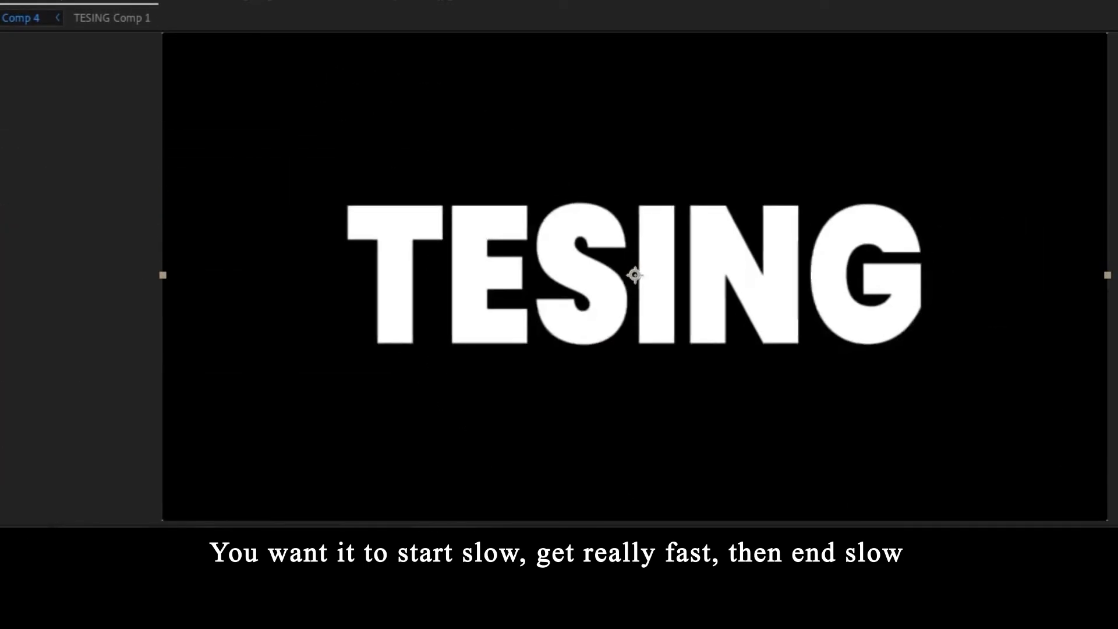
key(space)
drag(392, 411, 529, 466)
key(space)
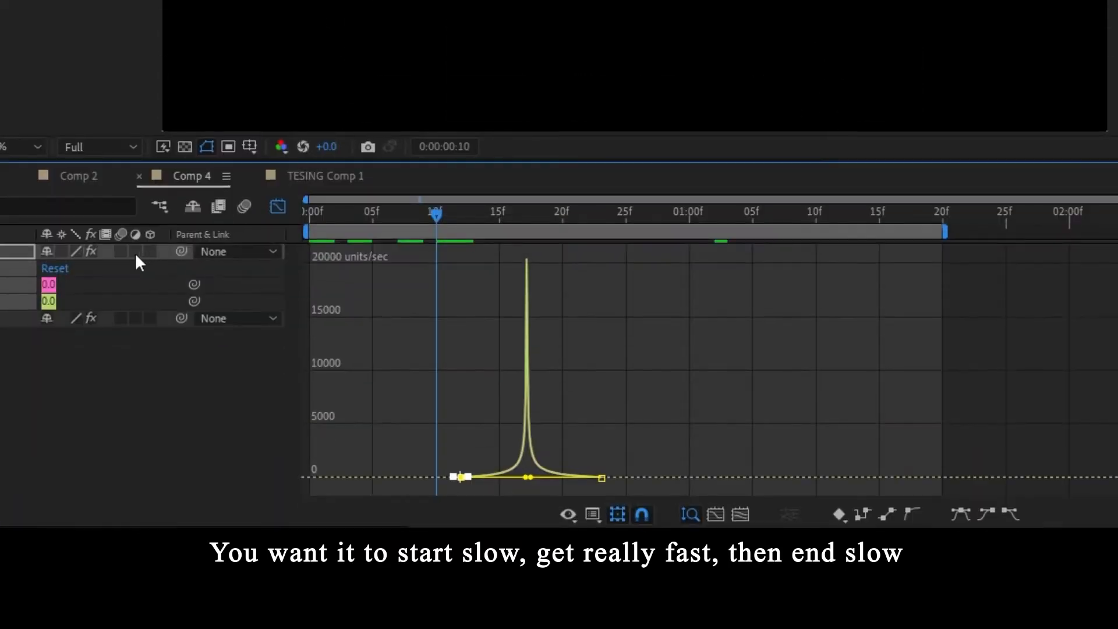
Enable motion blur for the composition and both layers, and leave the Graph Editor.
drag(121, 251, 119, 321)
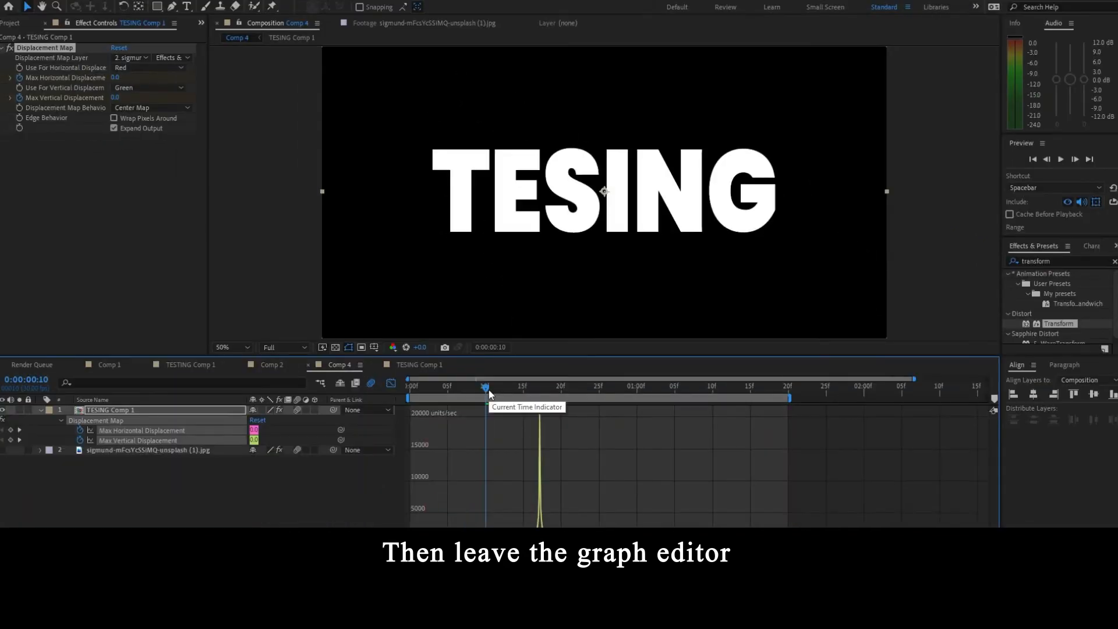
click(390, 383)
Duplicate TESING Comp 1 and set the copy's frame 23 maximum displacement to -262 horizontally and -319 vertically.
key(ctrl+d)
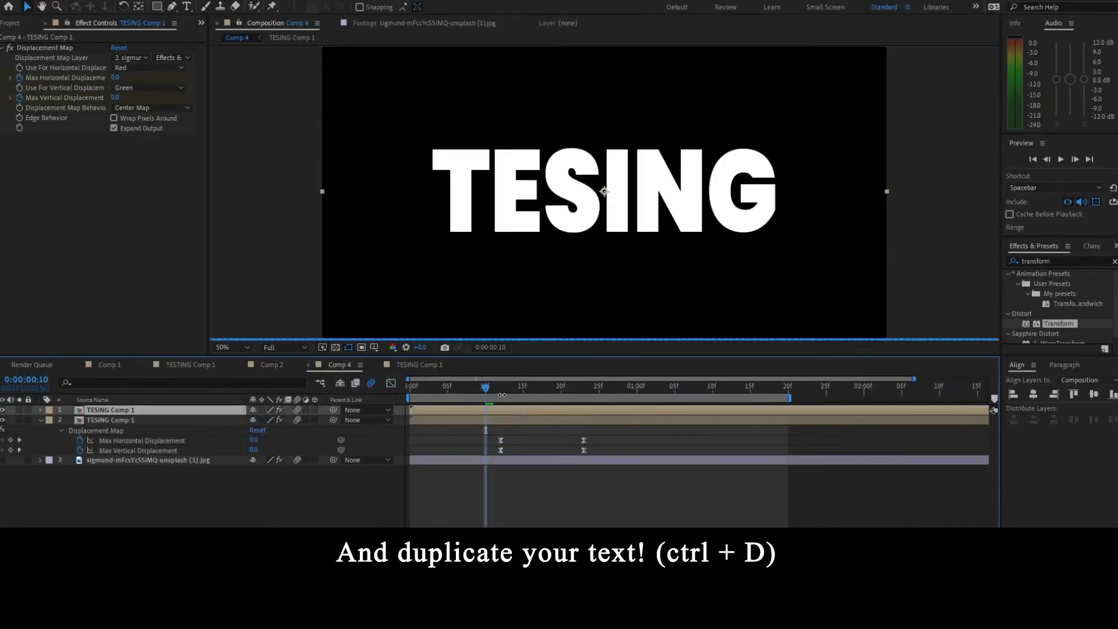
key(u)
drag(487, 388, 584, 389)
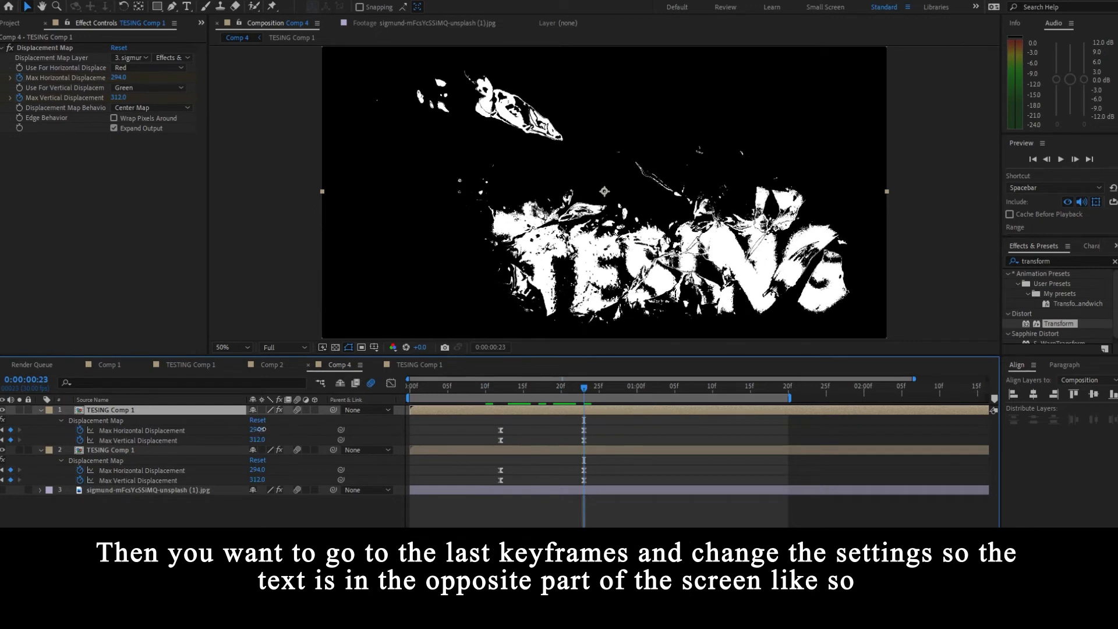
drag(260, 429, 112, 445)
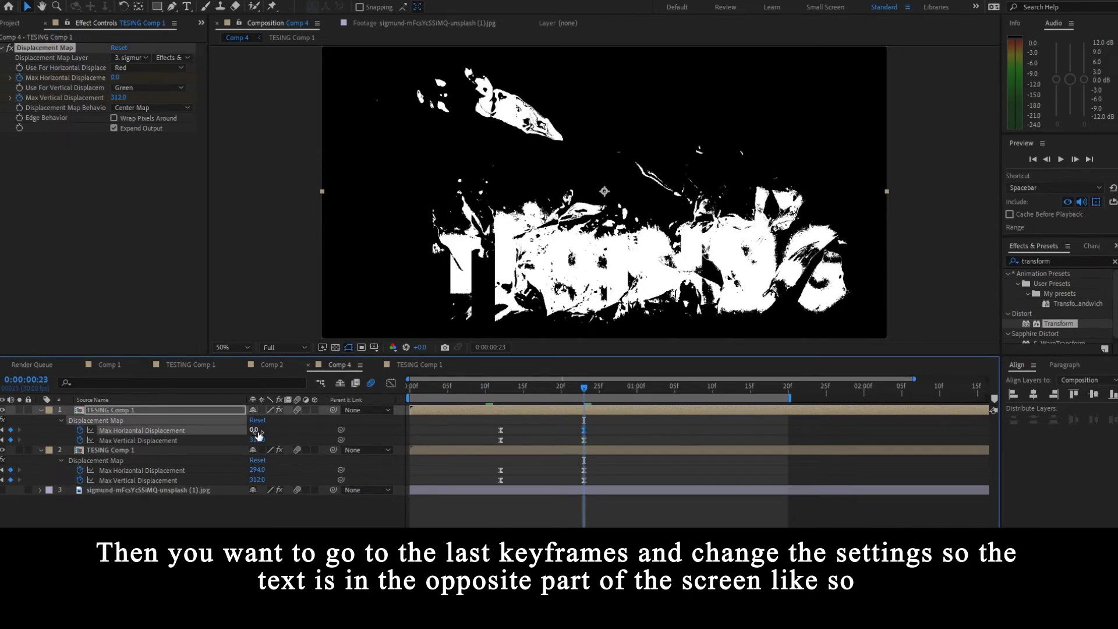
text(0)
key(Return)
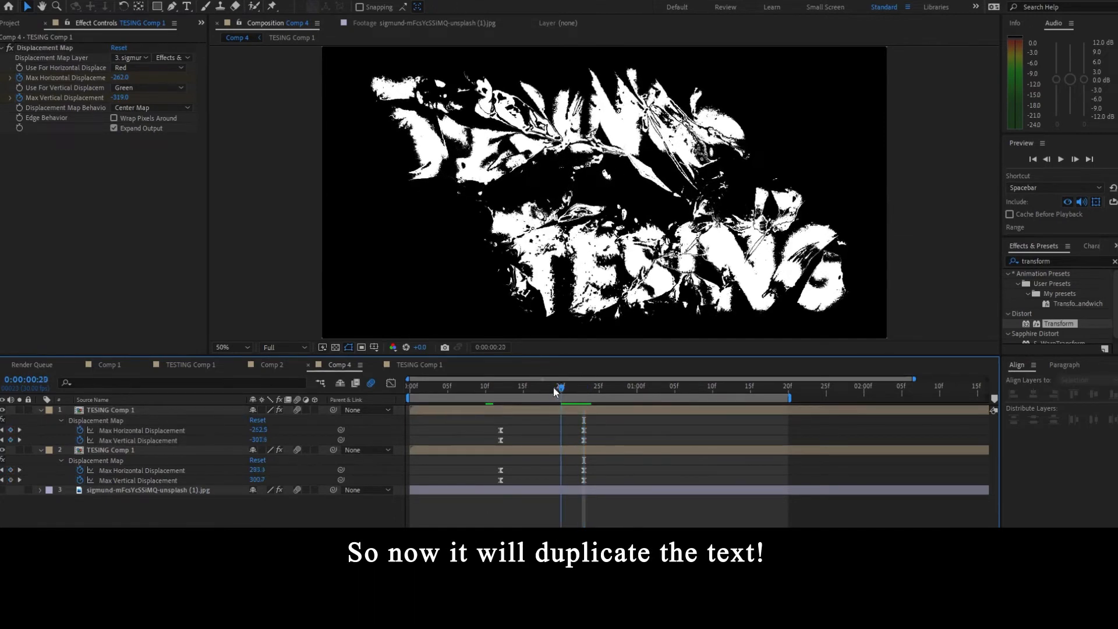
Preview the two text copies splitting apart from the first frame.
drag(553, 386, 447, 396)
key(space)
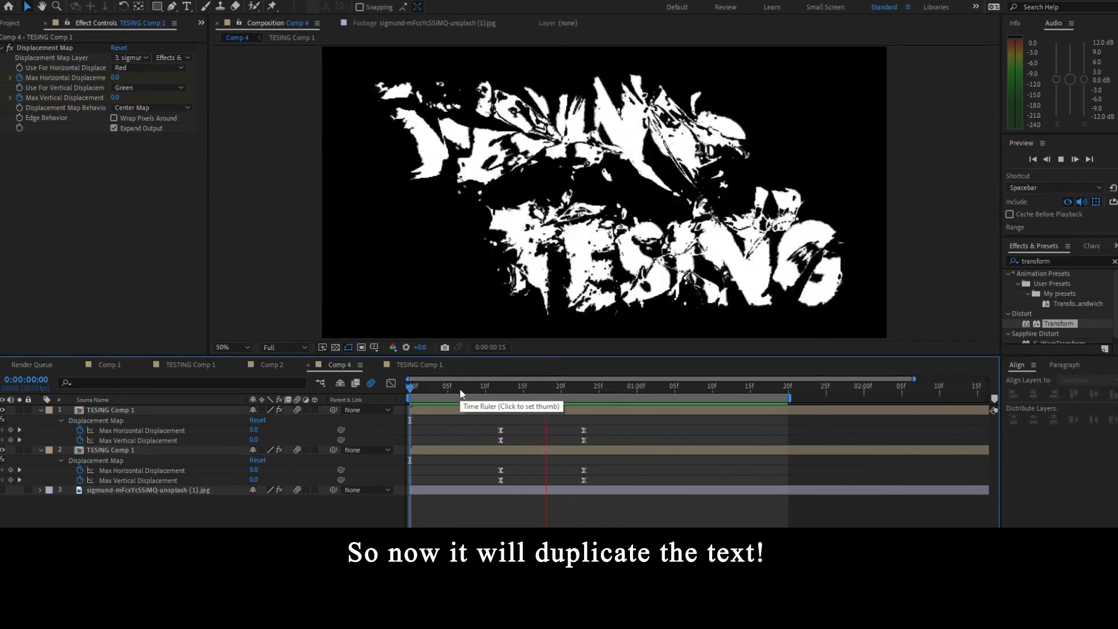
Return to the first frame and open the TESING Comp 1 precomposition with its text layer.
click(753, 396)
drag(753, 396, 402, 427)
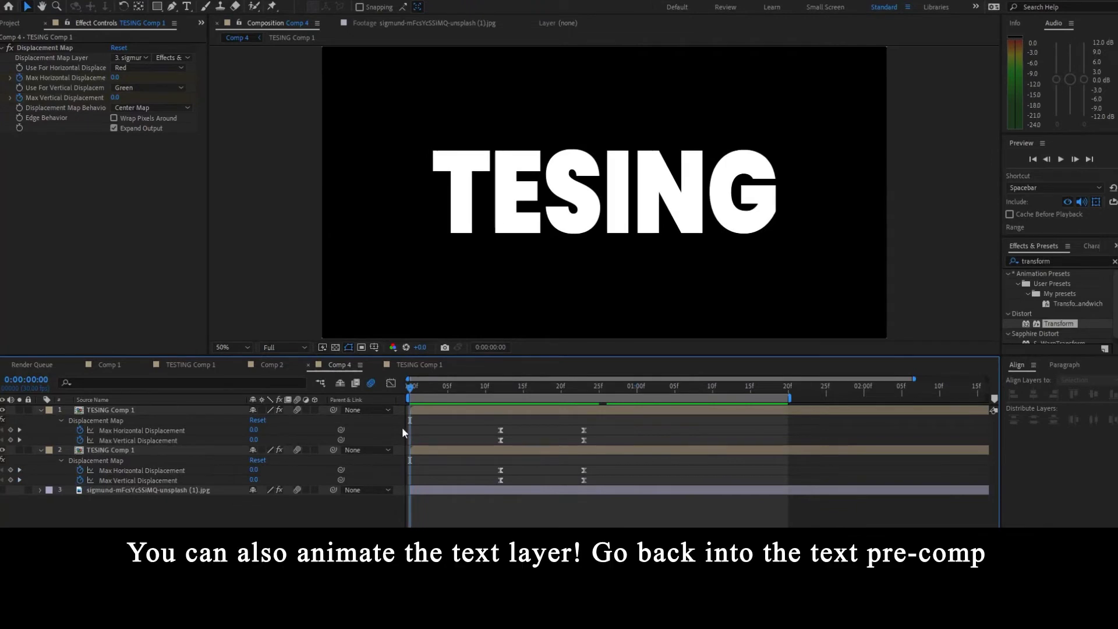
click(421, 413)
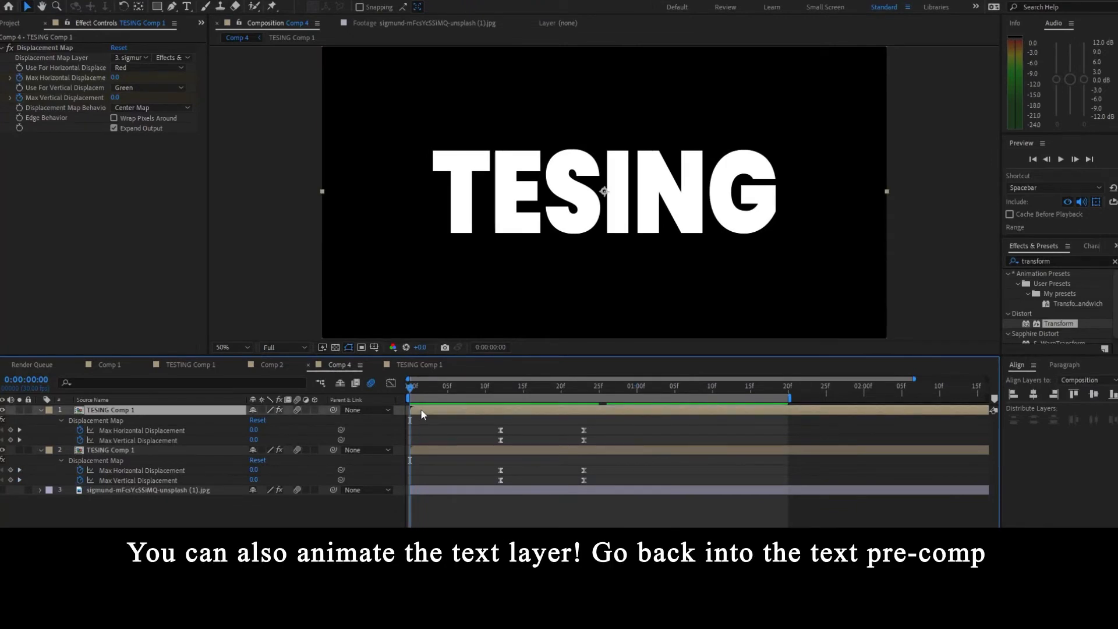
double_click(420, 410)
click(438, 407)
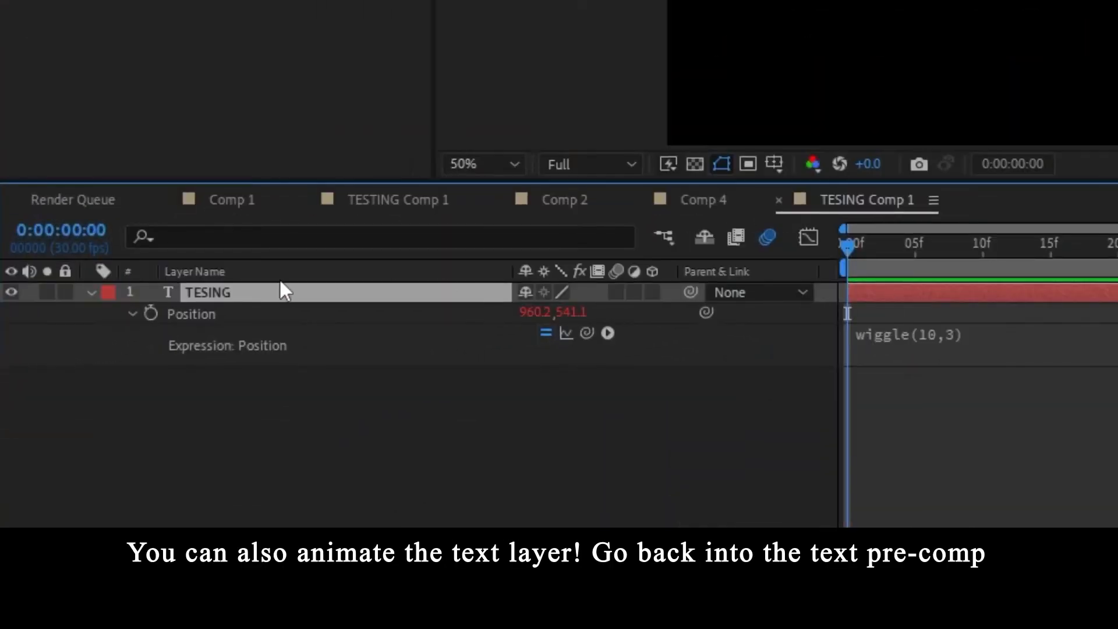
Add a Position animator to the TESING text layer and set its position to 0, 405 so the text sits off screen.
click(92, 293)
click(92, 293)
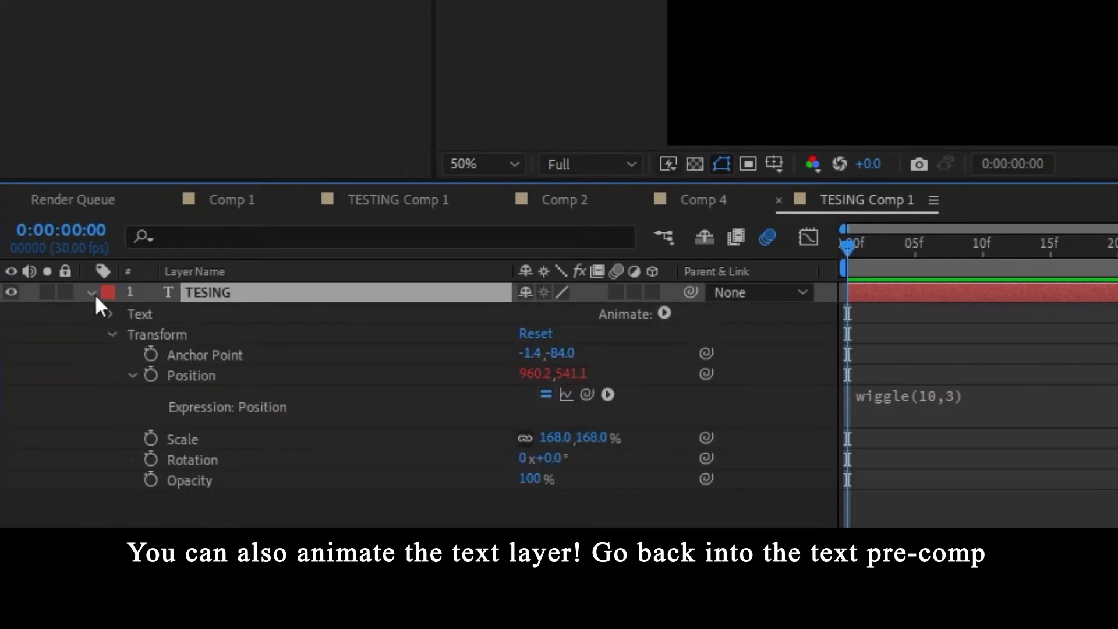
click(111, 334)
click(193, 317)
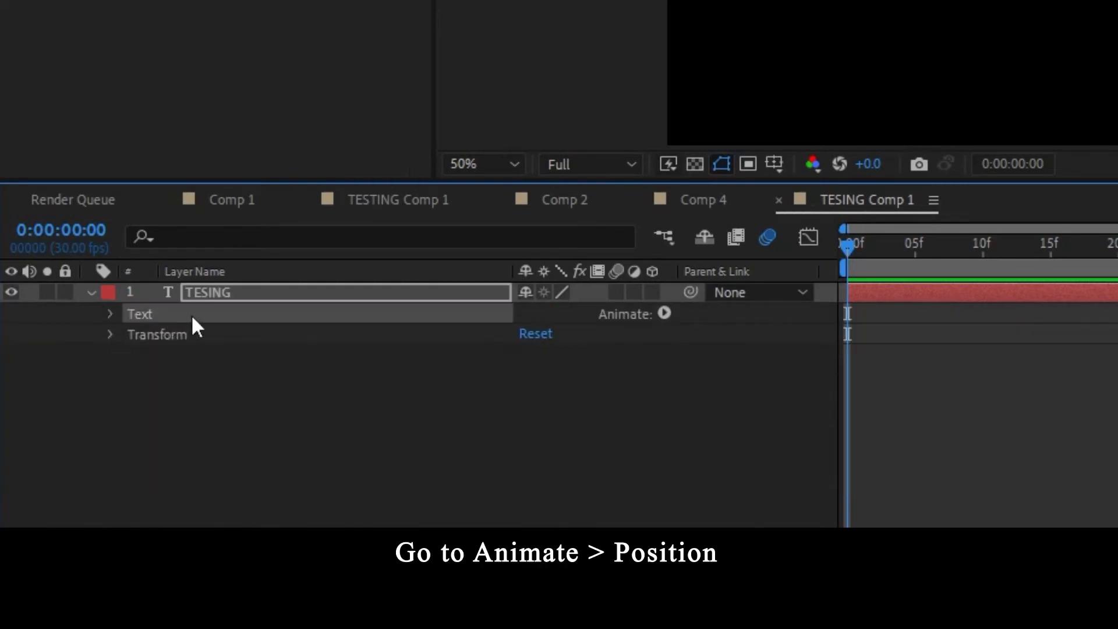
click(663, 314)
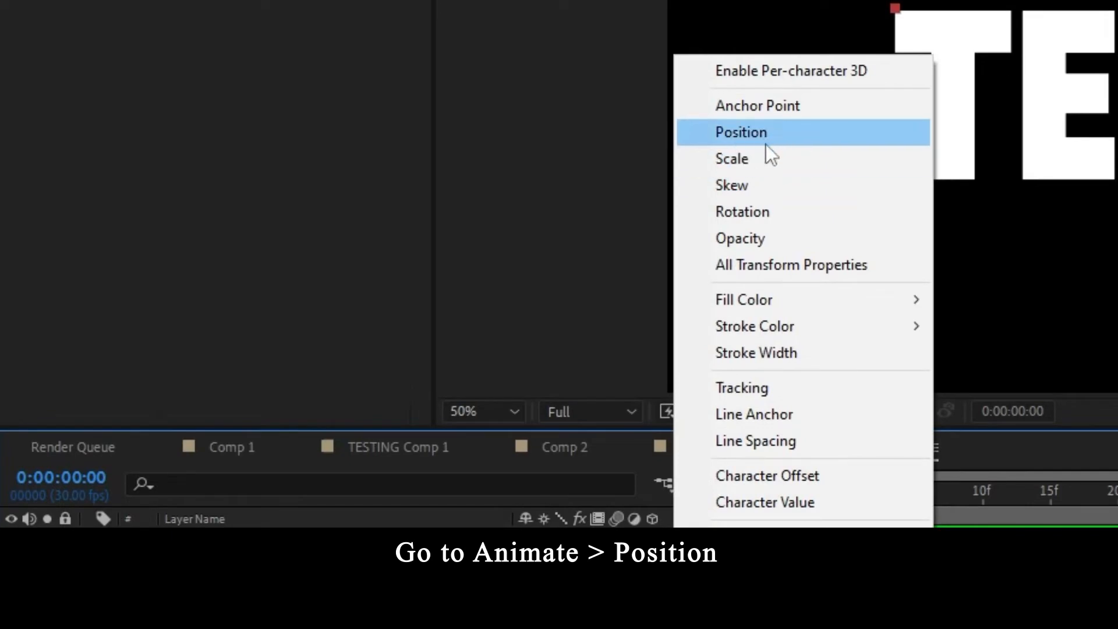
click(766, 142)
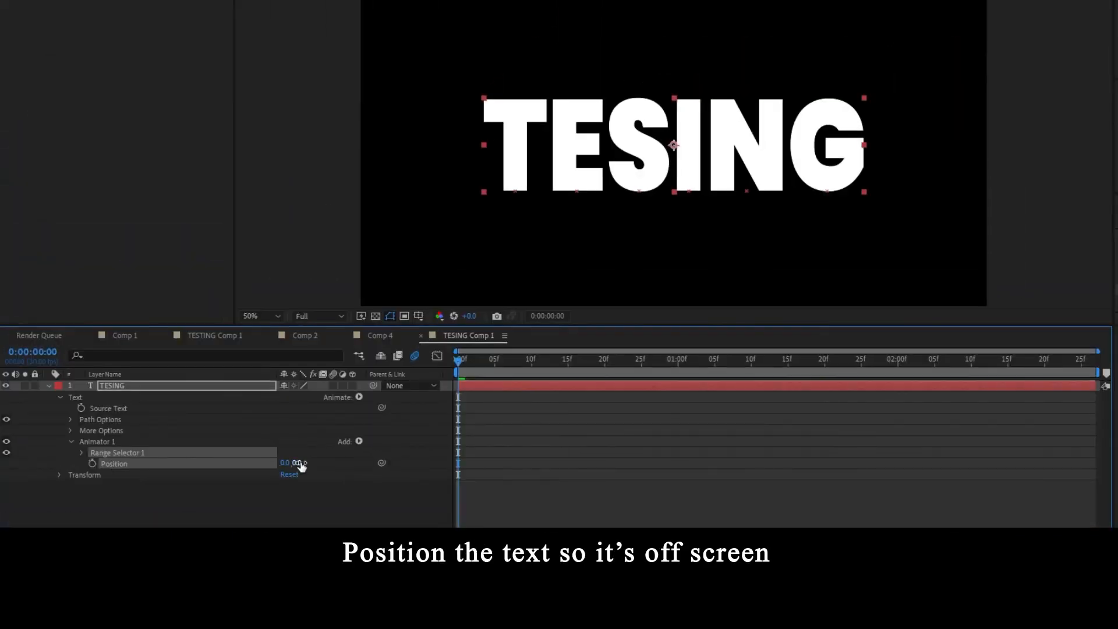
drag(301, 464, 561, 466)
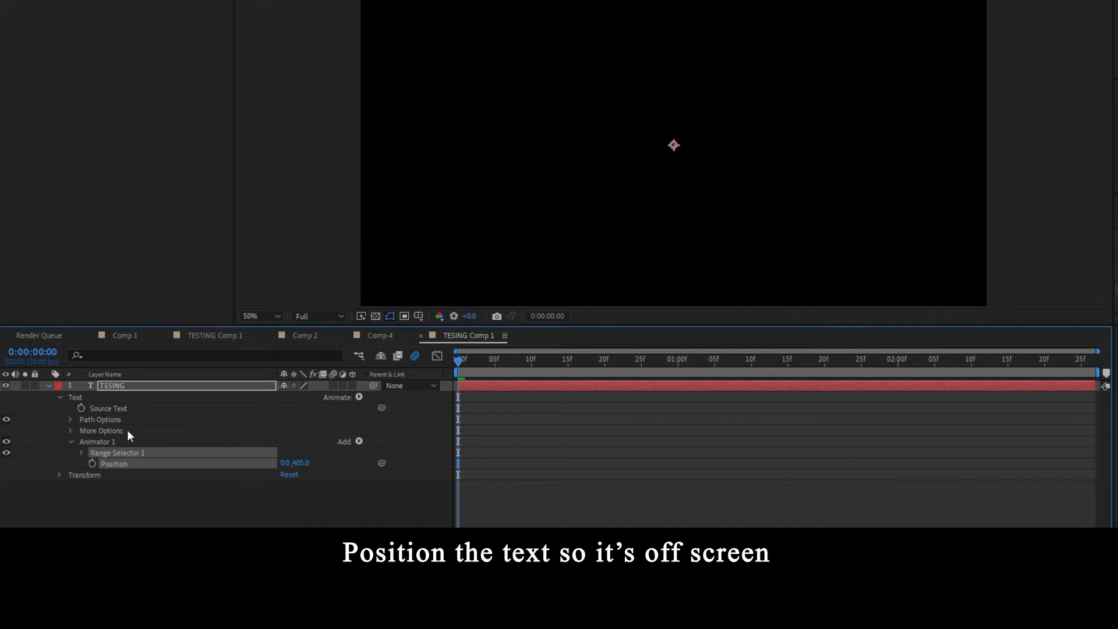
Keyframe Range Selector 1's Start from 0% on the first frame to 100% at frame 10, and easy ease both keyframes.
click(83, 452)
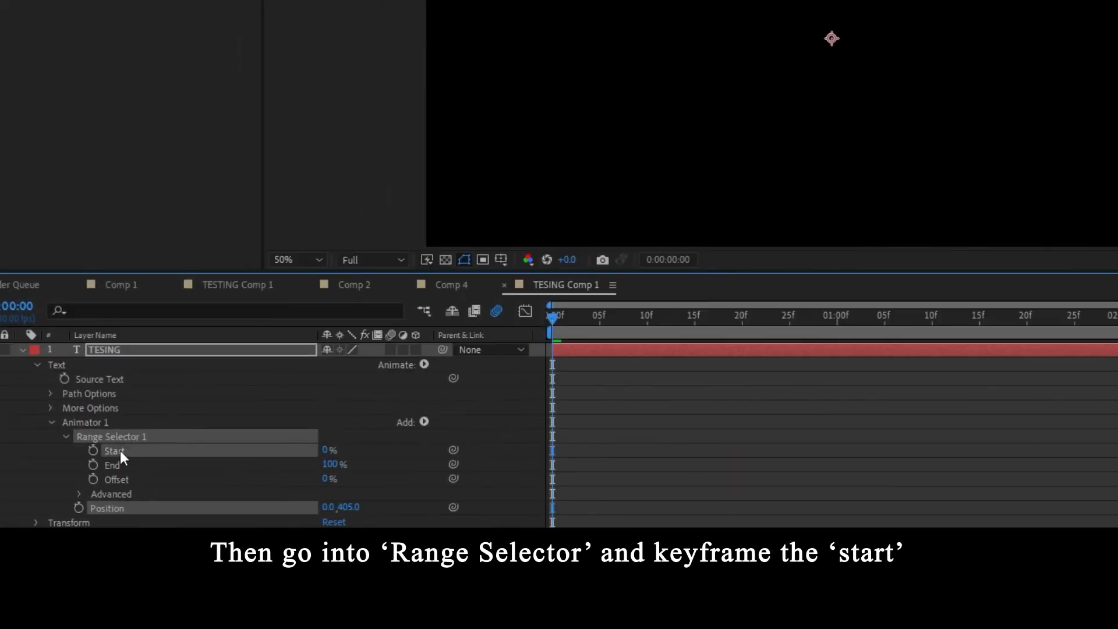
click(93, 451)
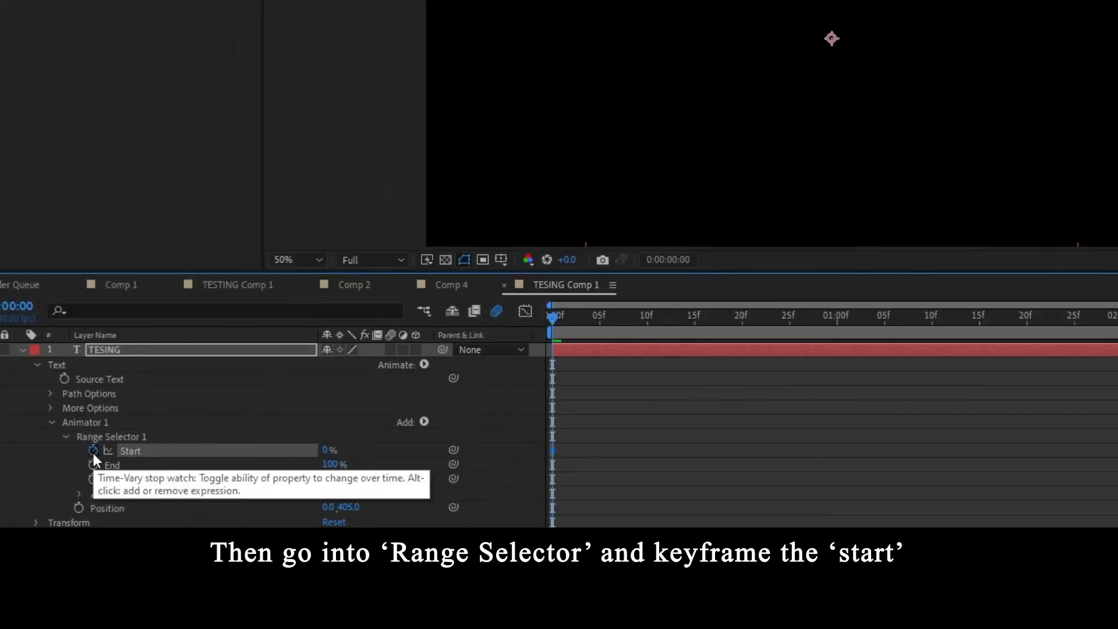
key(shift+Page_Down)
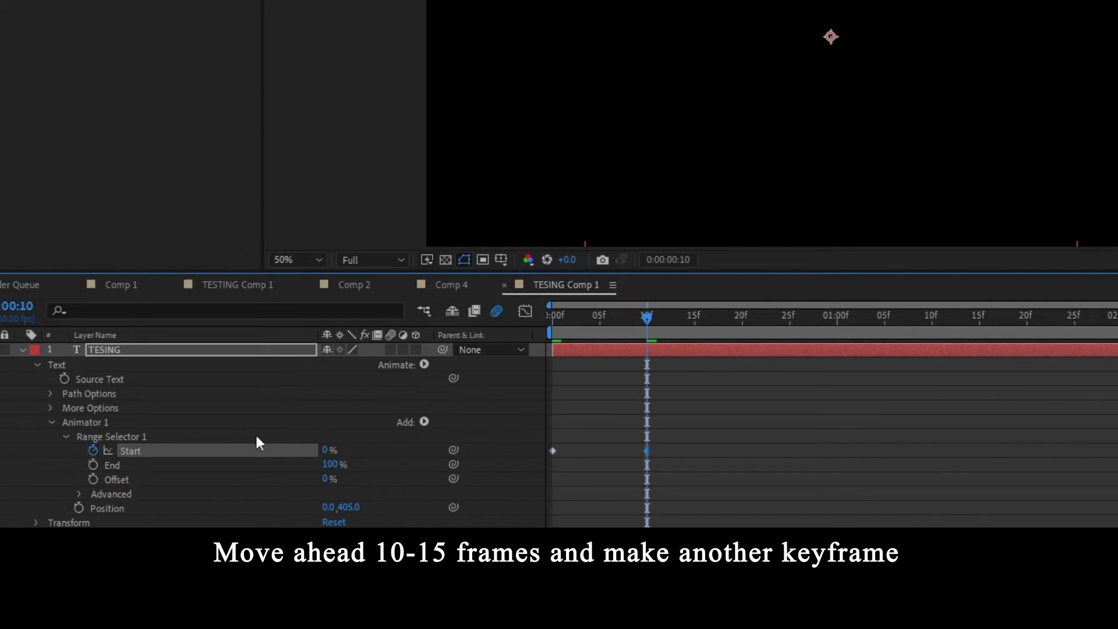
drag(328, 449, 543, 473)
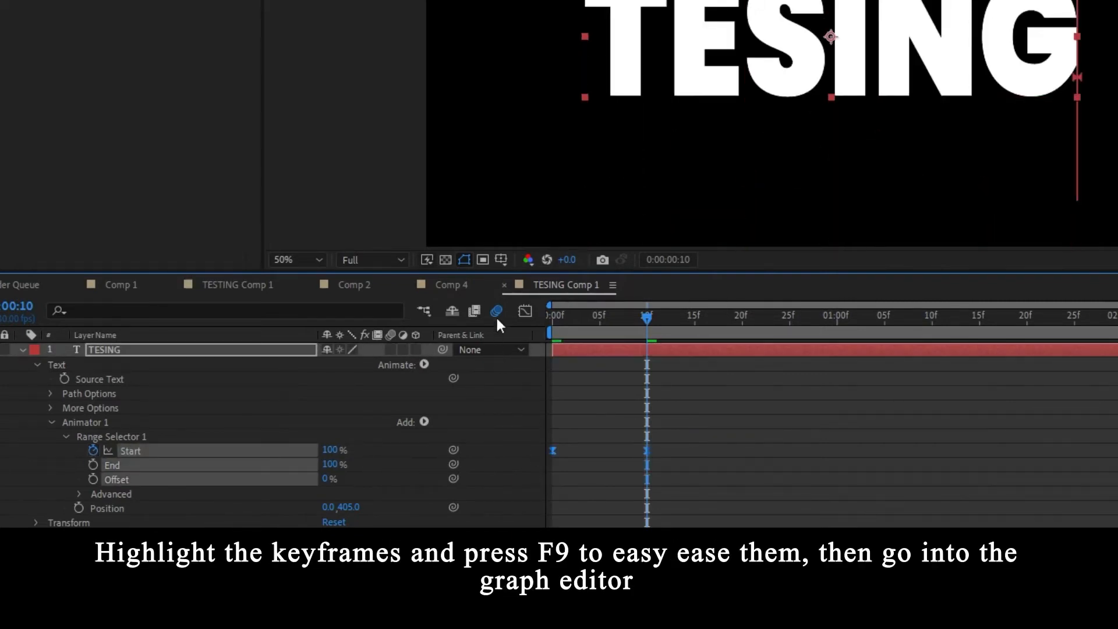
Reshape the Start value graph into a steep S-curve by angling both keyframe handles, preview it, and leave the Graph Editor.
click(525, 311)
drag(617, 354, 580, 359)
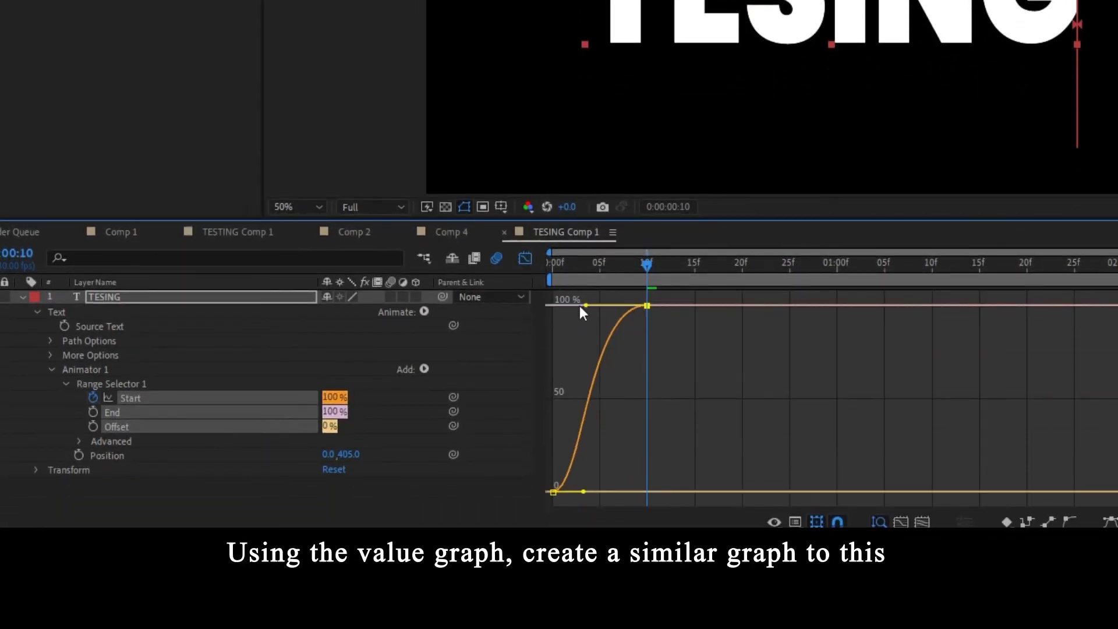
drag(580, 313, 567, 378)
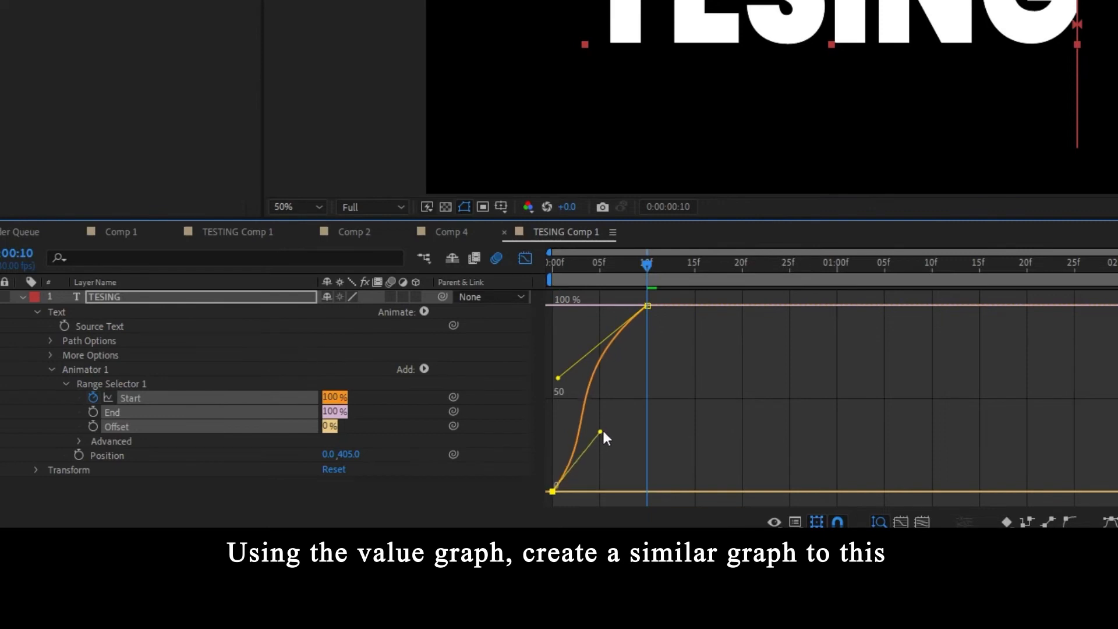
drag(610, 267, 533, 271)
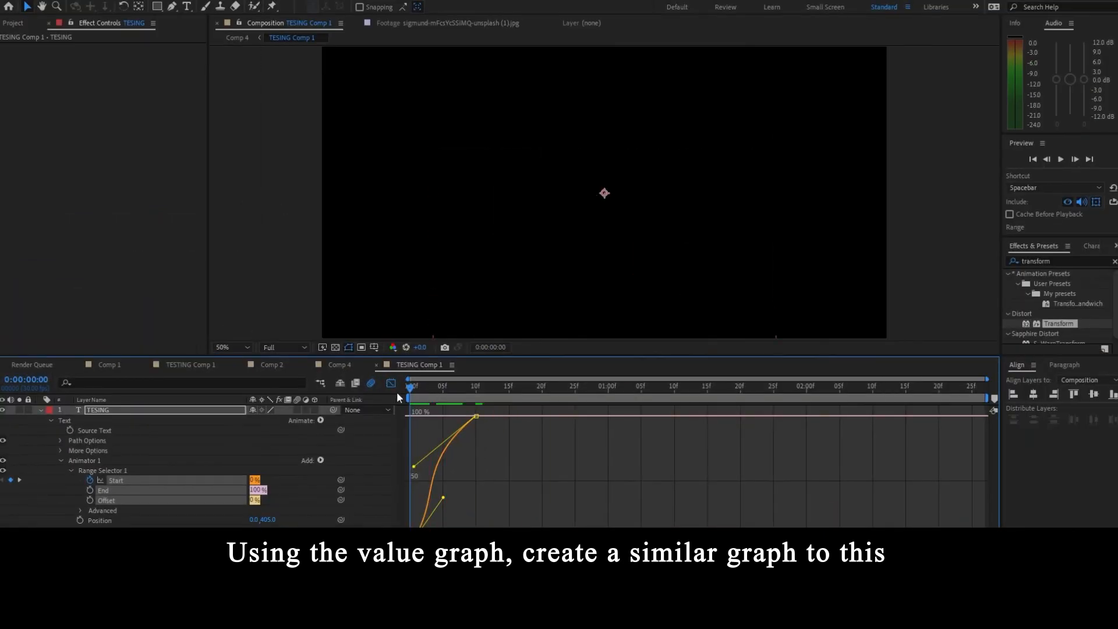
key(space)
click(390, 383)
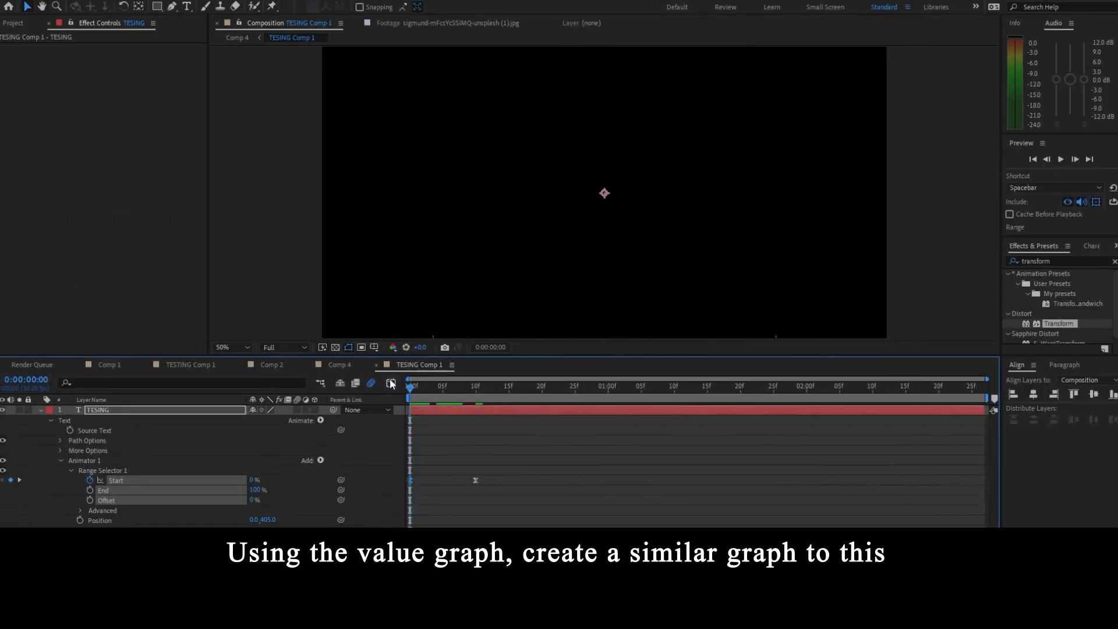
Return to Comp 4 and preview the letters sliding in before the displacement.
click(450, 464)
click(339, 365)
click(467, 464)
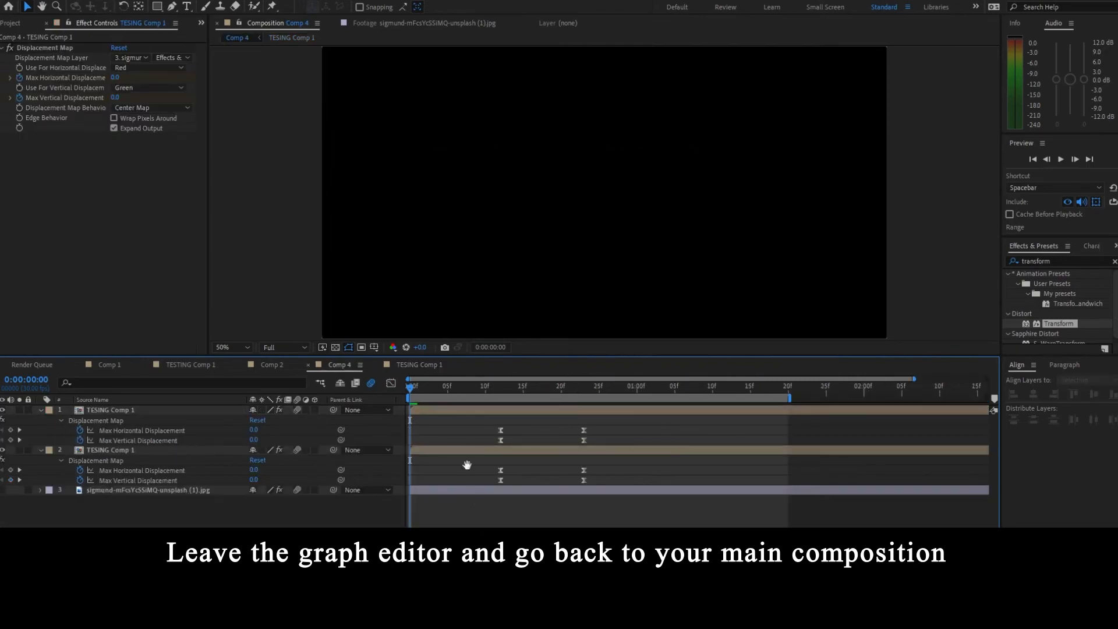
key(space)
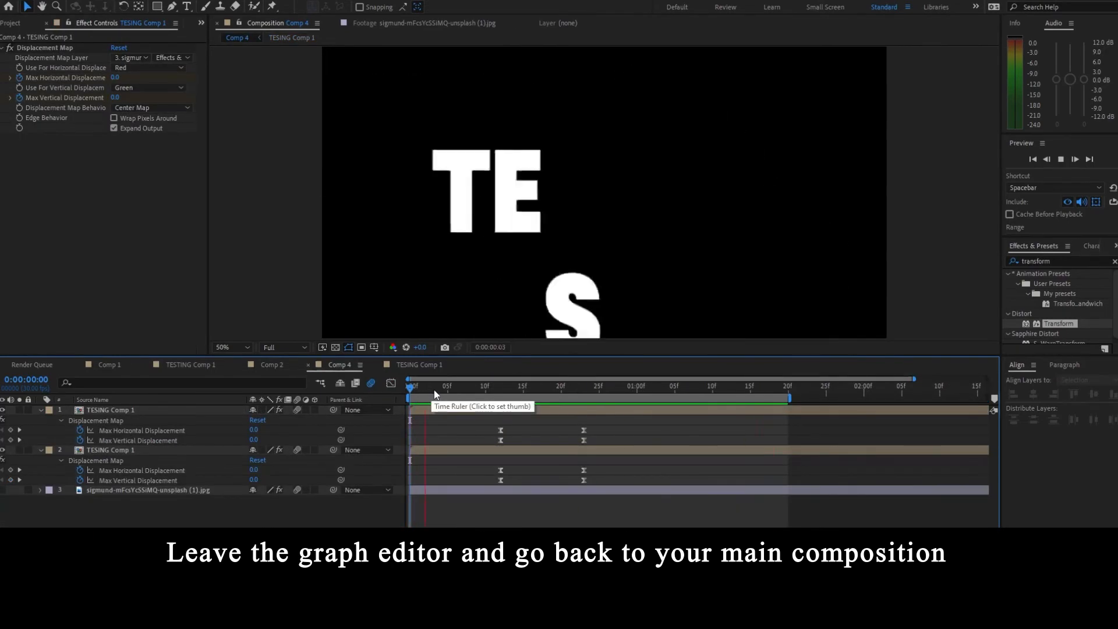
Enable motion blur for the text layer inside TESING Comp 1 and check the blurred letters up to frame 6.
double_click(414, 411)
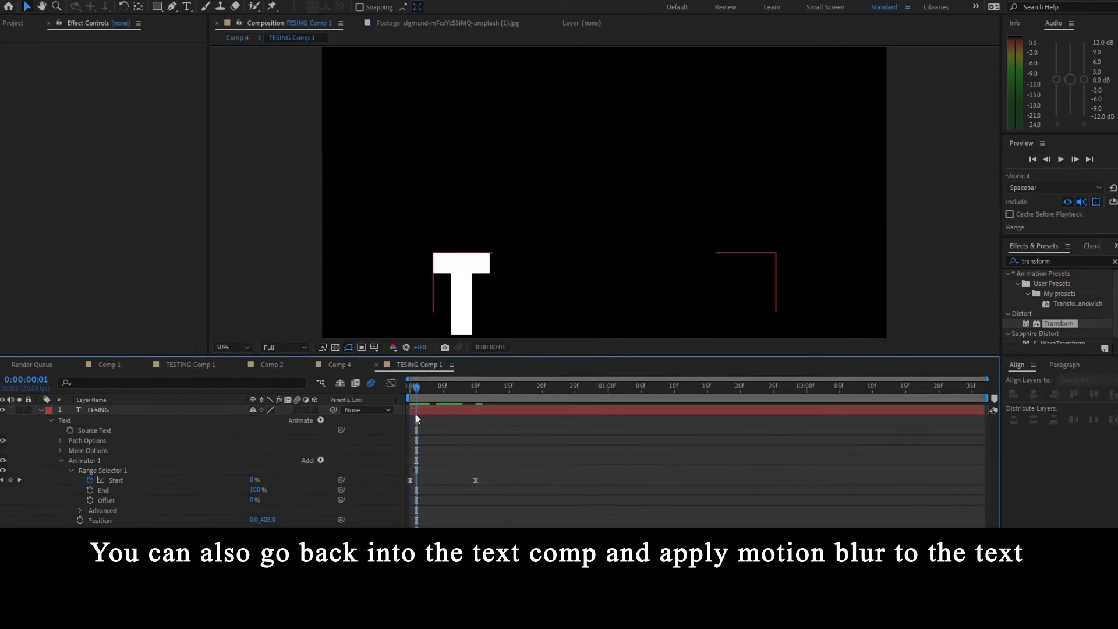
click(298, 410)
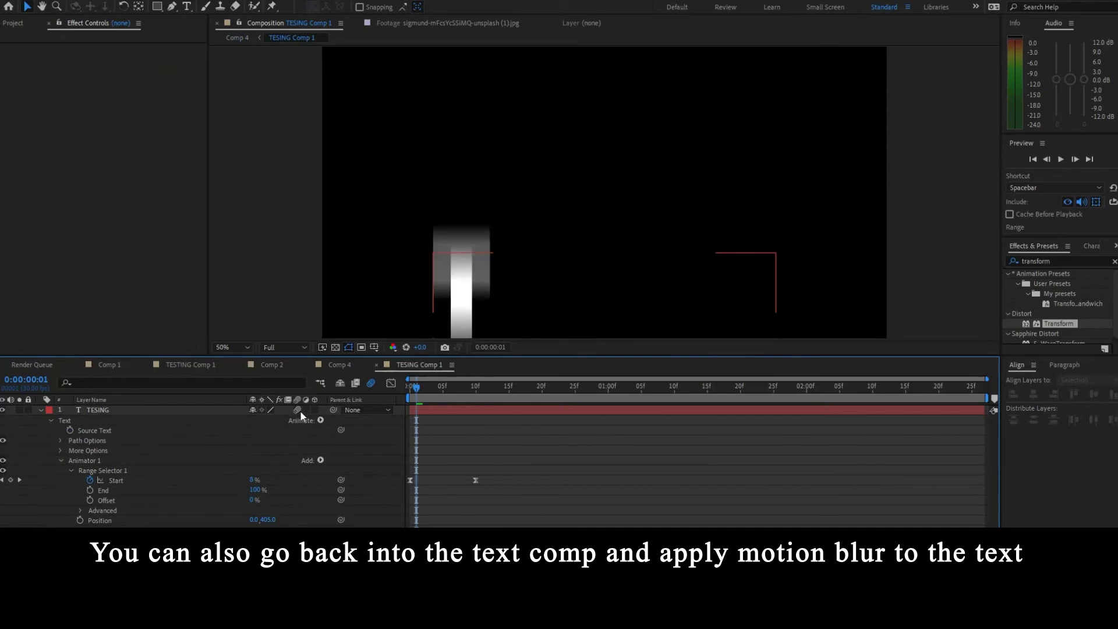
drag(423, 389, 452, 388)
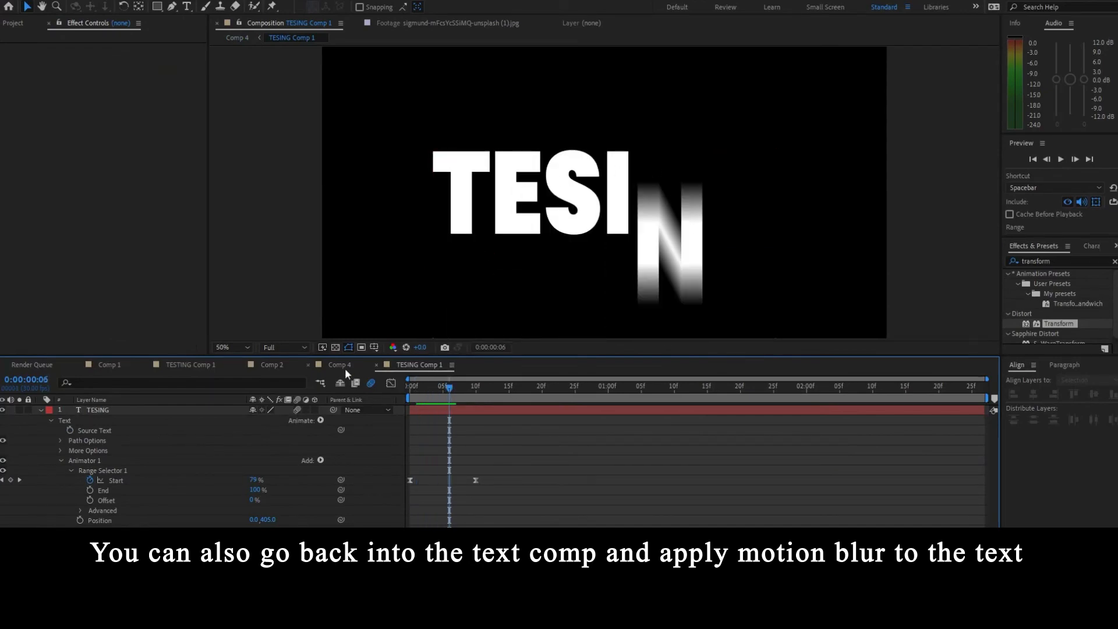
Preview the motion-blurred text animation in Comp 4 and place the playhead at frame 7.
click(345, 368)
key(space)
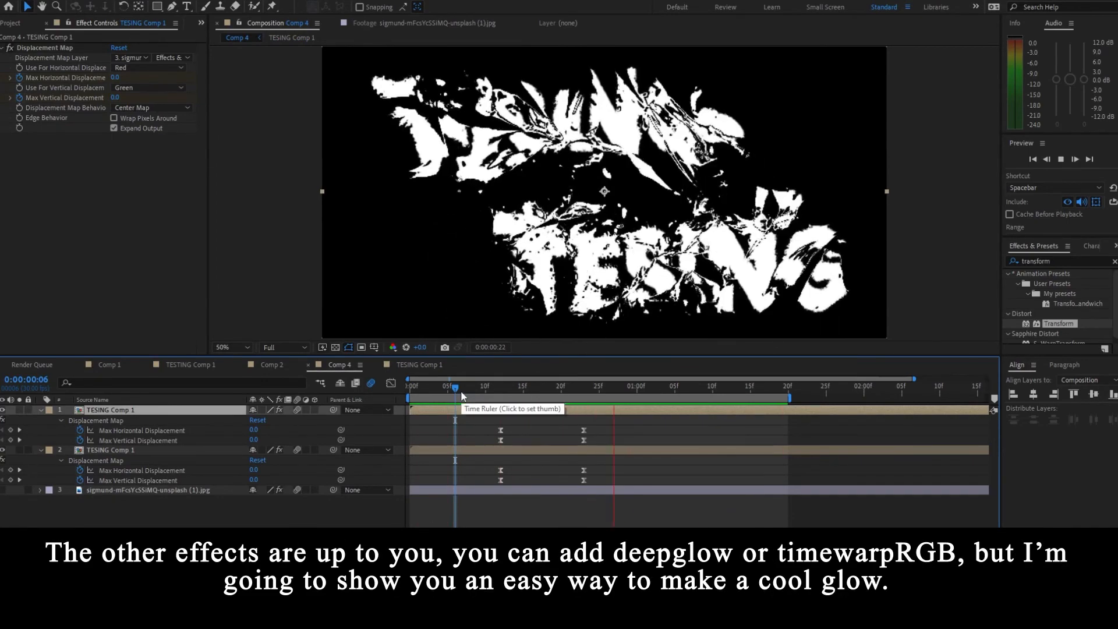
drag(455, 389, 460, 413)
Add an adjustment layer above the text copies in Comp 4, apply the Glow effect to it, and preview the result.
right_click(472, 523)
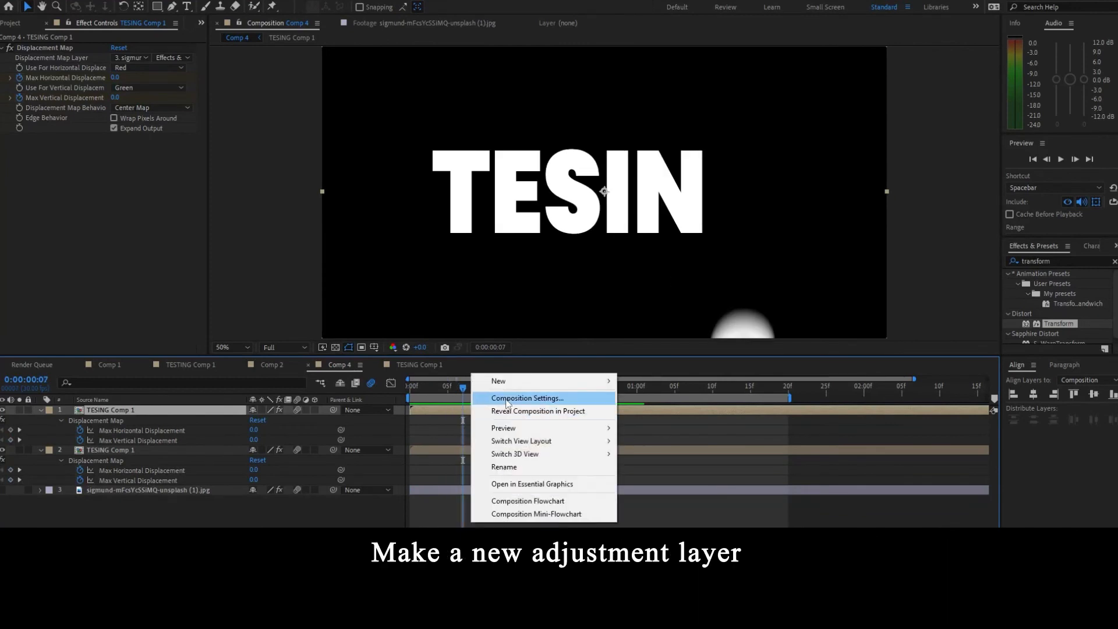
mouse_move(505, 388)
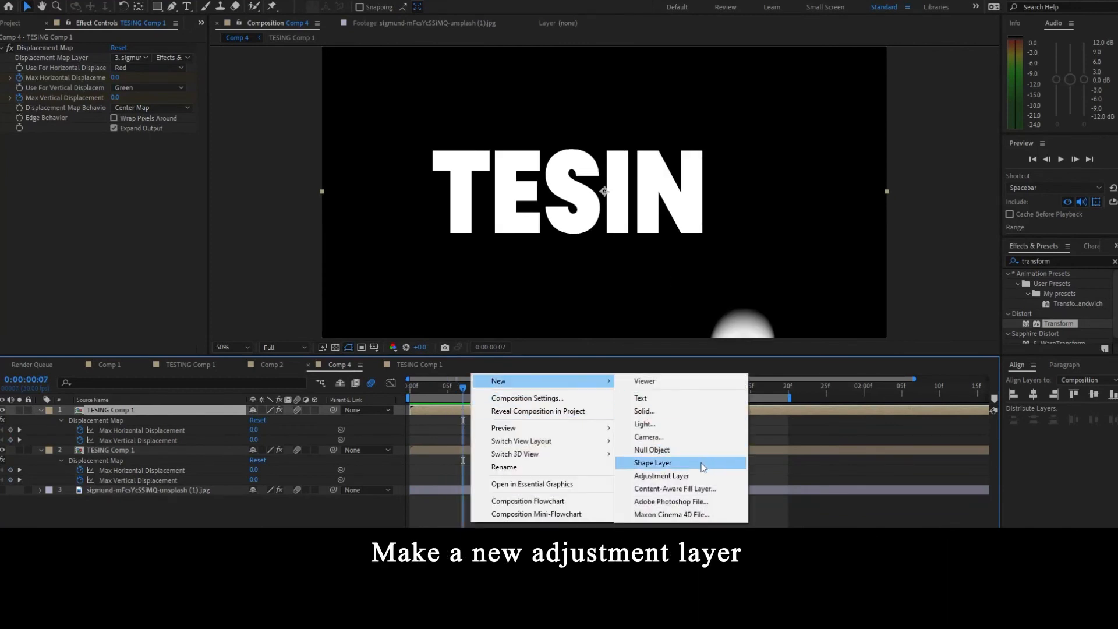
click(683, 477)
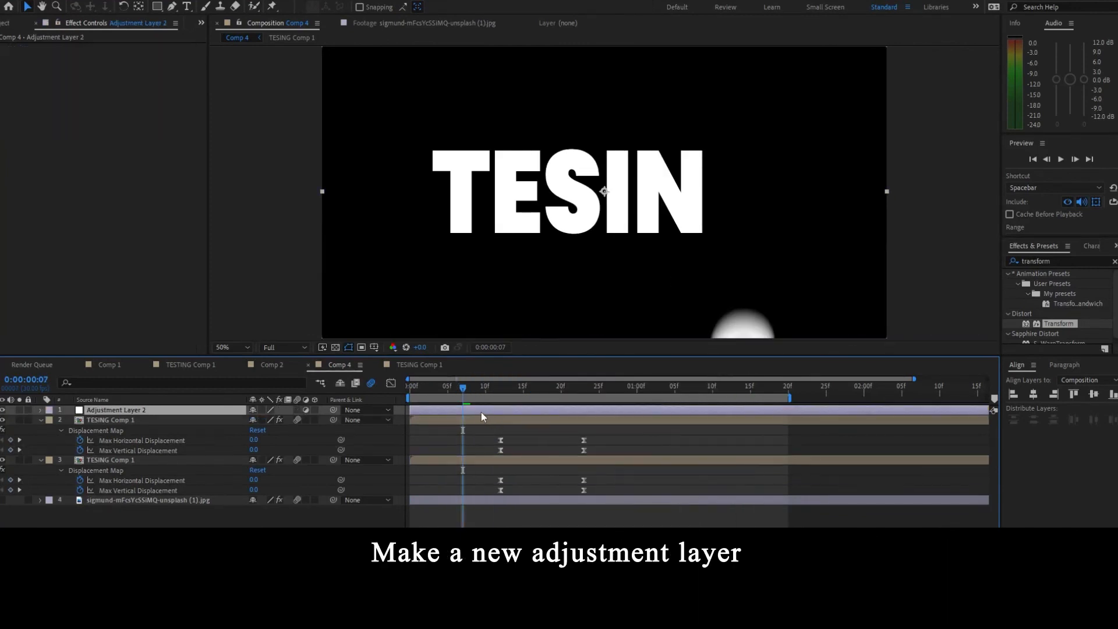
key(ctrl+space)
text(glow)
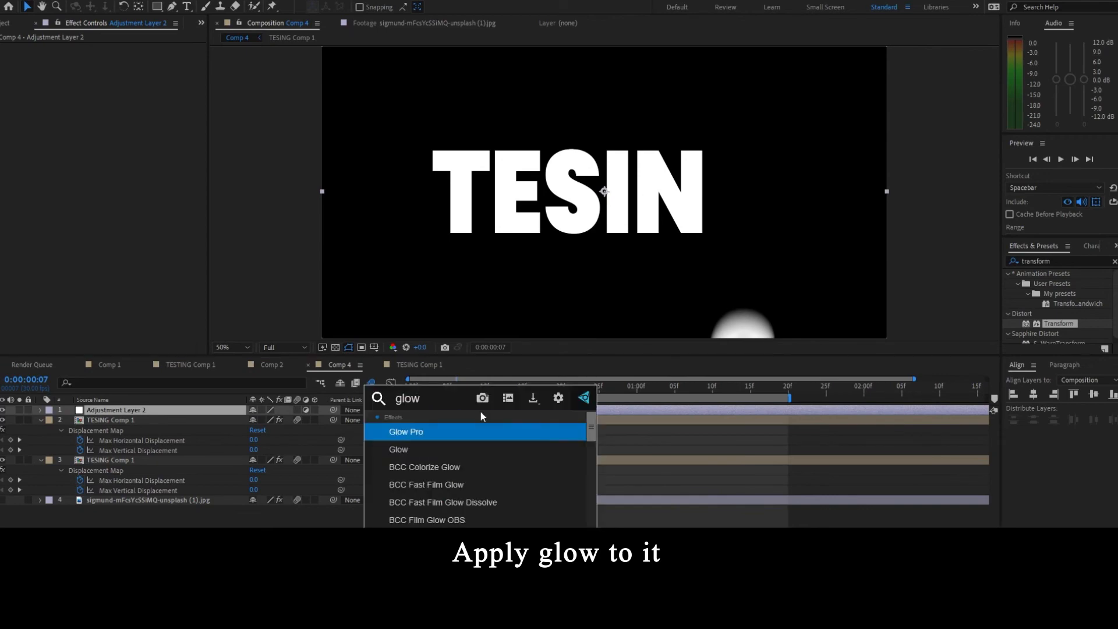
click(462, 449)
key(space)
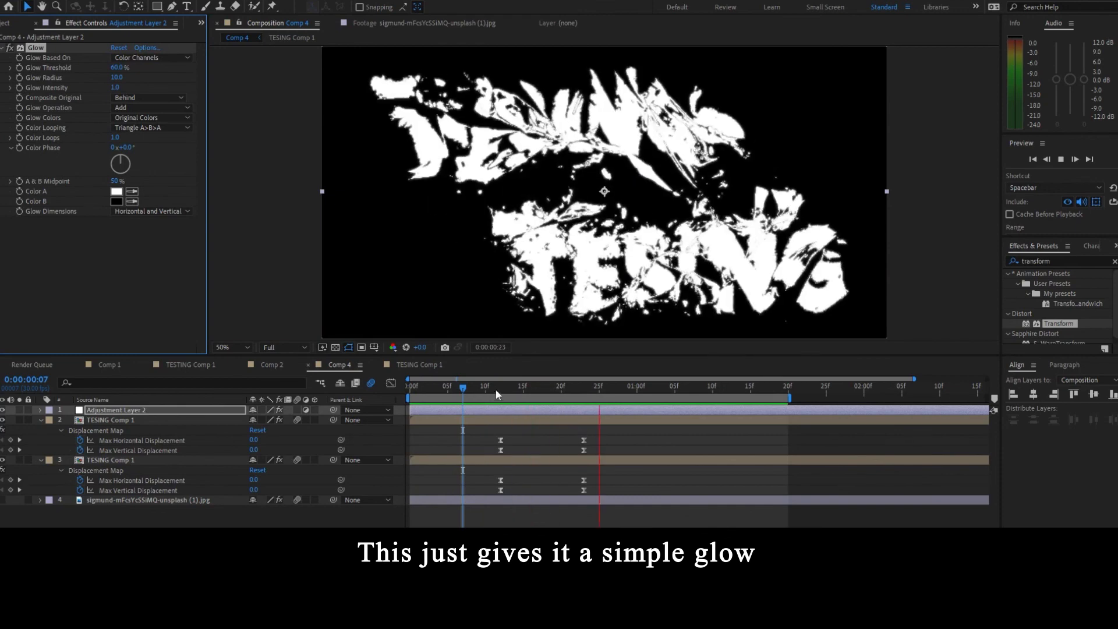
click(466, 393)
Apply the Noise effect to the adjustment layer, set the noise amount to 62%, turn off color noise, and preview the animation.
key(ctrl+space)
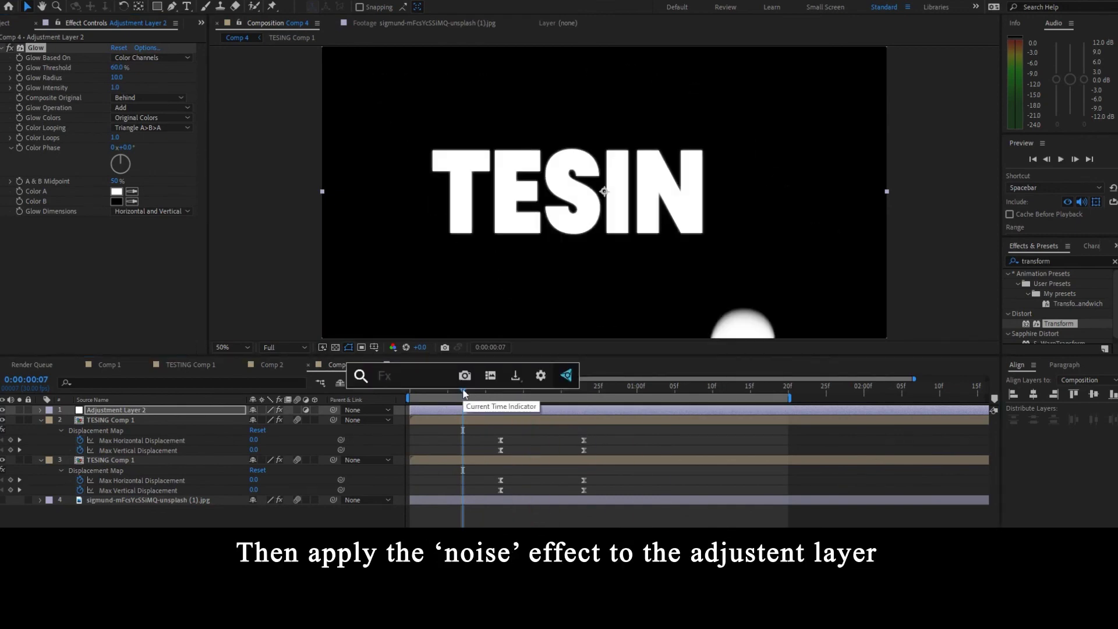
text(noise)
click(396, 426)
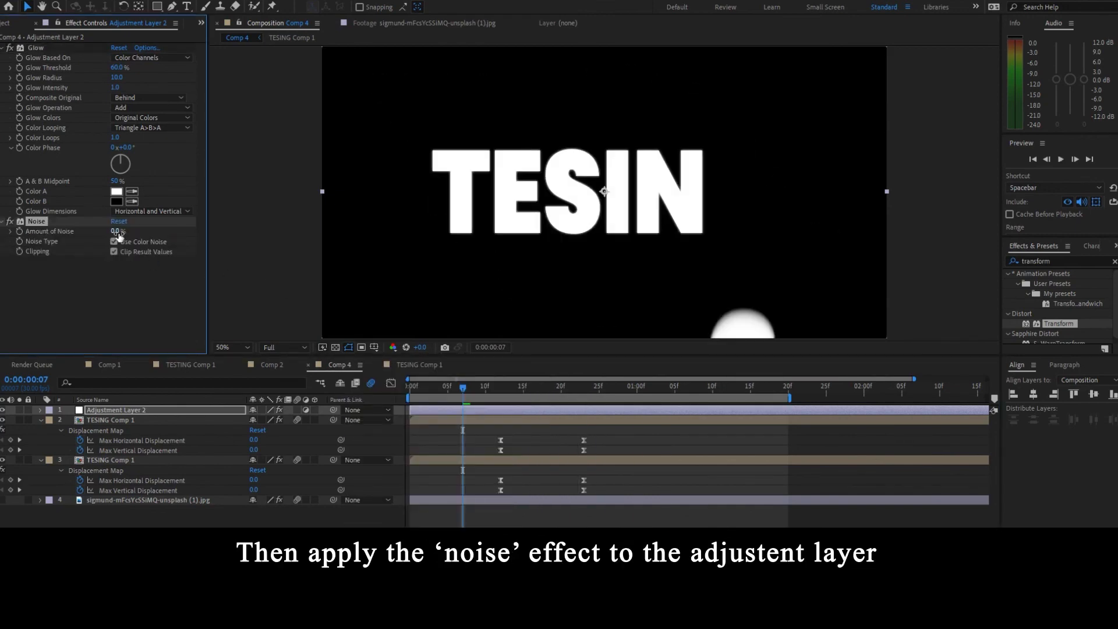
drag(118, 231, 147, 231)
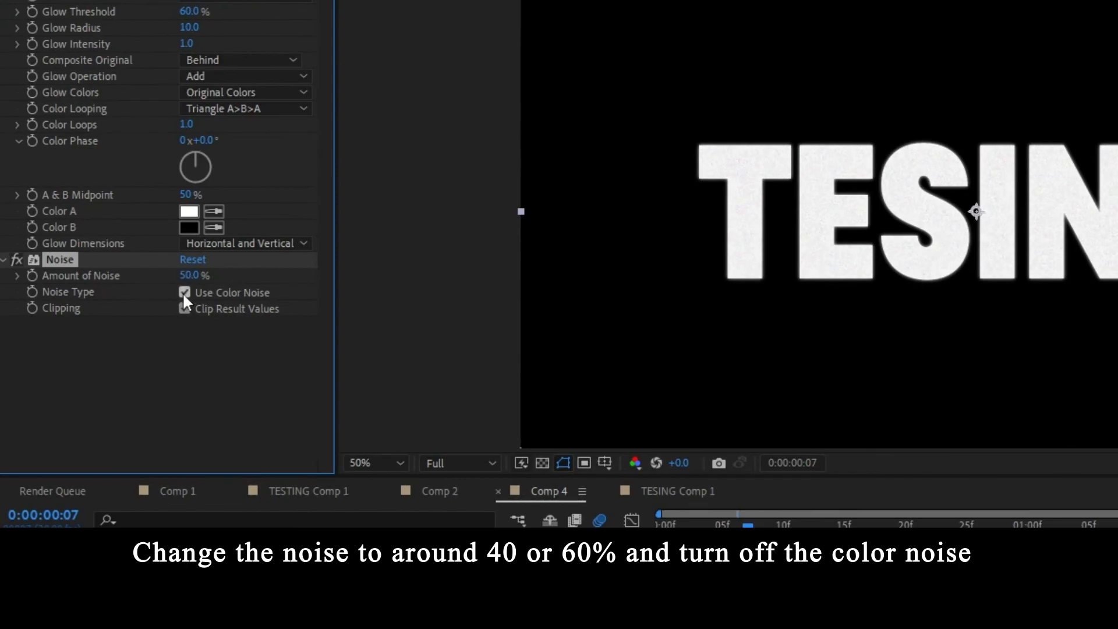
key(space)
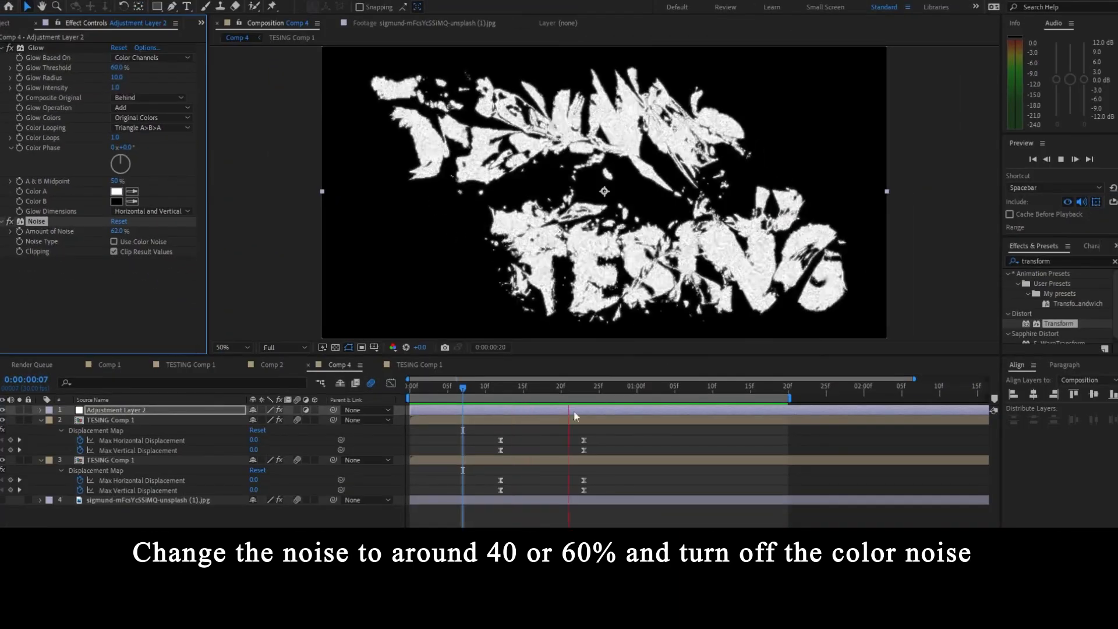